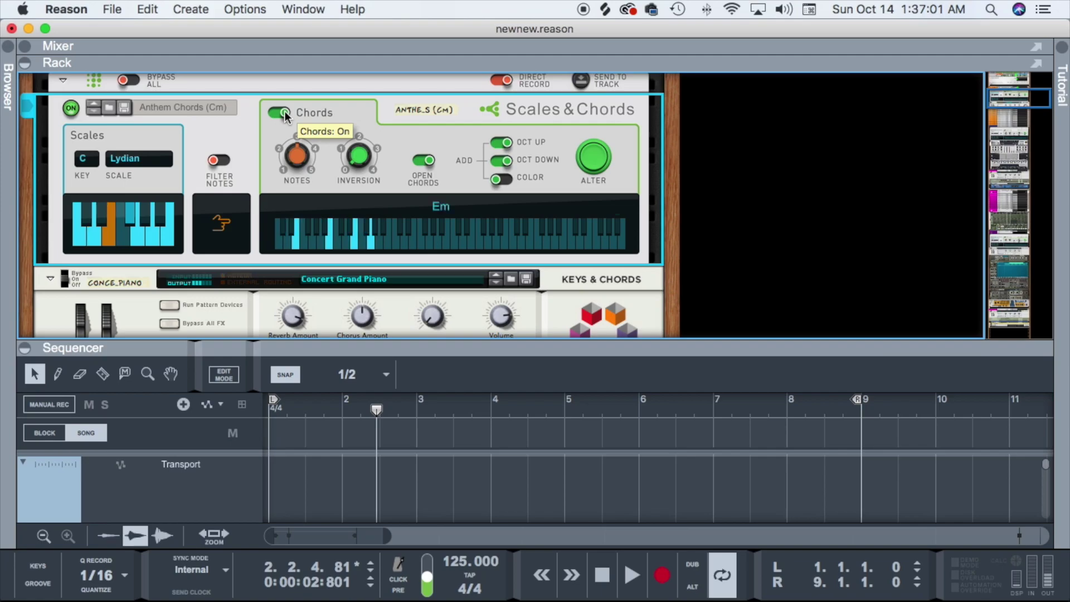
# Enlarge the sequencer area to show the Concert Grand Piano track and return the playhead to bar 1.
pyautogui.moveTo(559, 361); pyautogui.dragTo(474, 214)
pyautogui.scroll(-3, 473, 427)
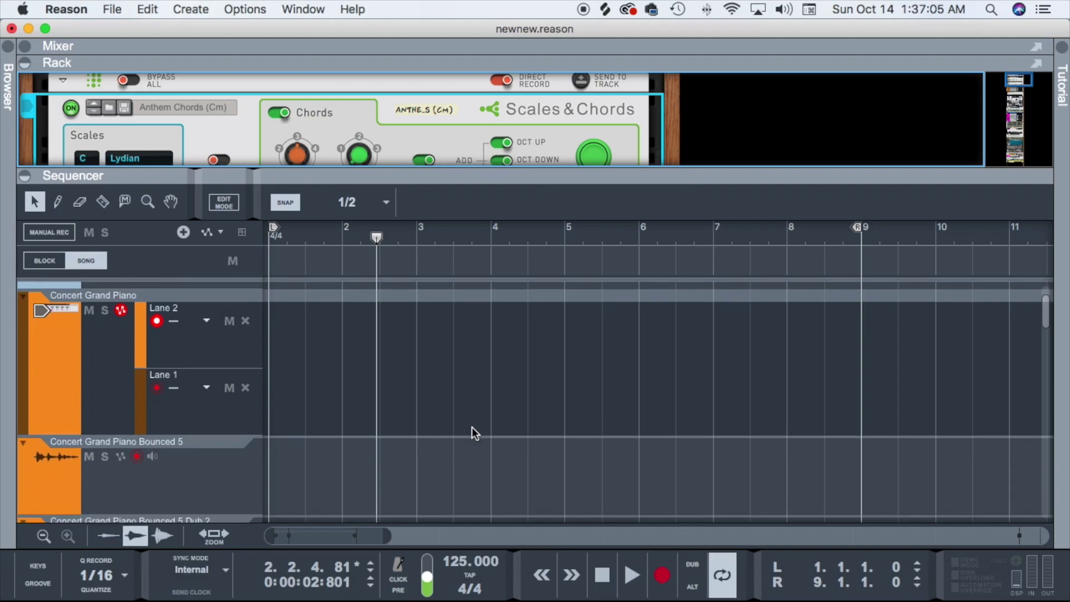
pyautogui.click(613, 577)
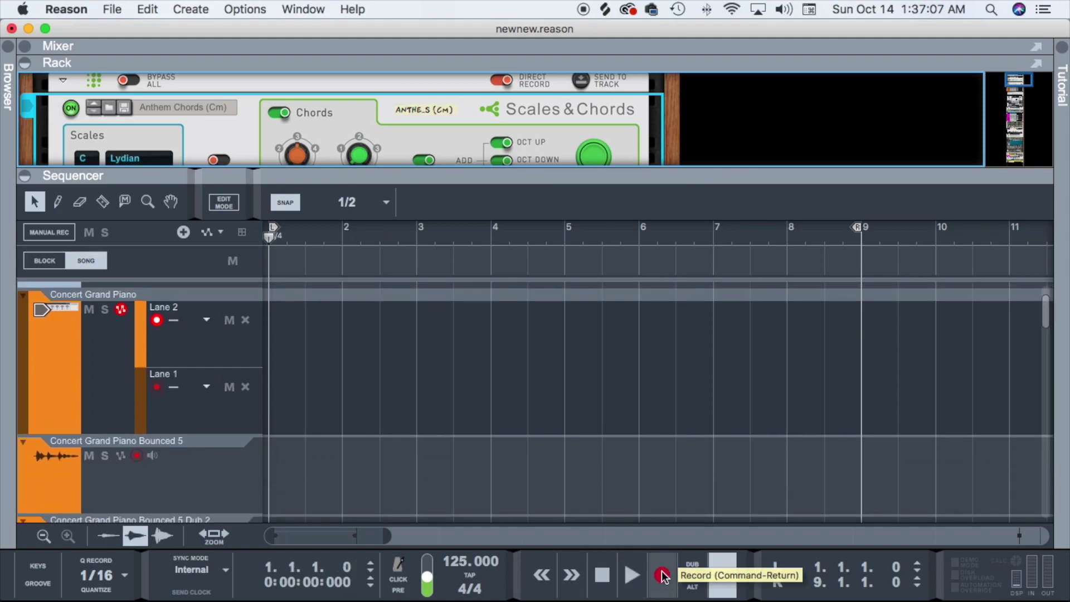
# Stop and discard the false-start take on Lane 2, and enable the metronome click and pre-count.
pyautogui.click(662, 577)
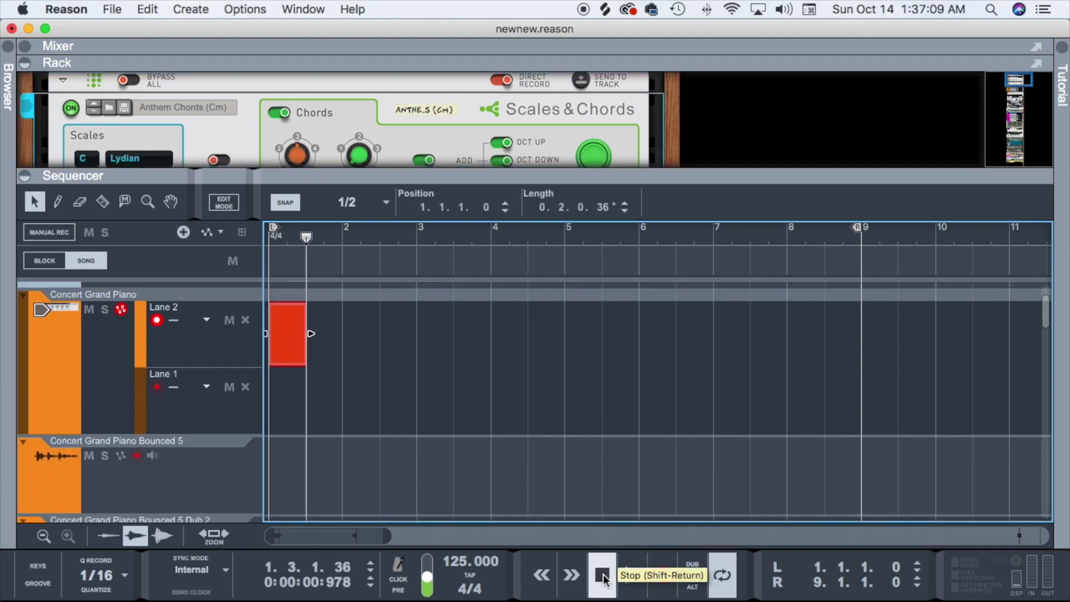
pyautogui.click(602, 575)
pyautogui.click(399, 580)
pyautogui.click(398, 590)
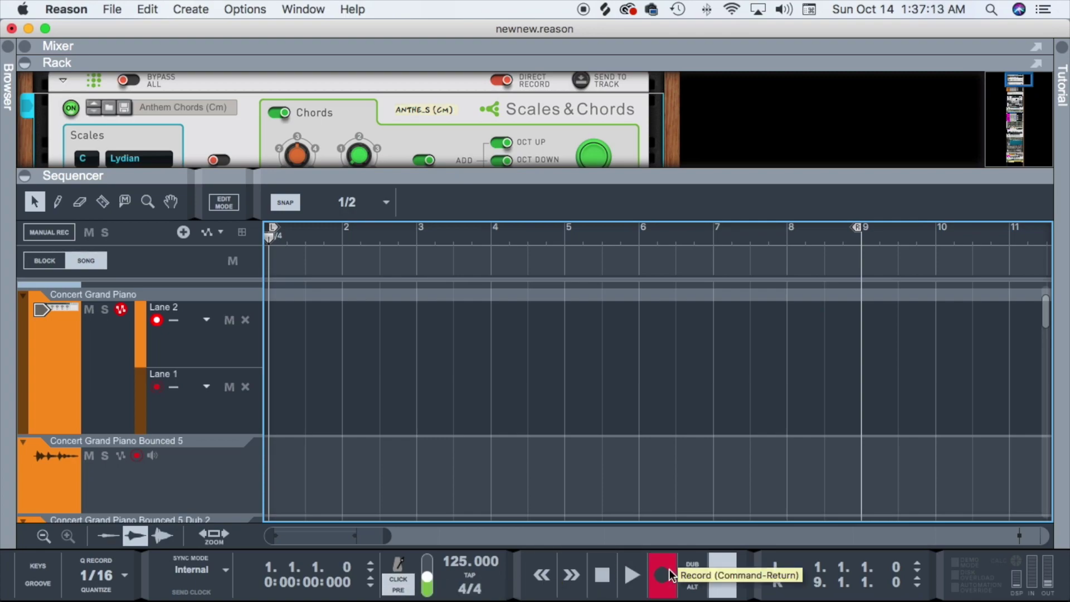
# Record an eight-bar chord progression on Lane 2 of the Concert Grand Piano track and quantize the clip.
pyautogui.click(671, 575)
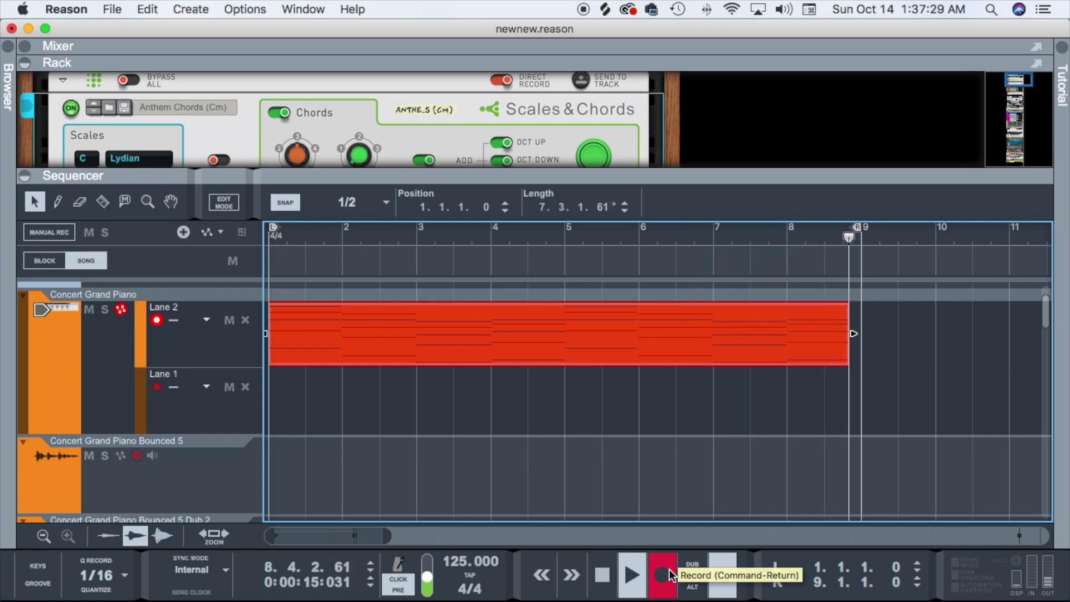
pyautogui.click(672, 575)
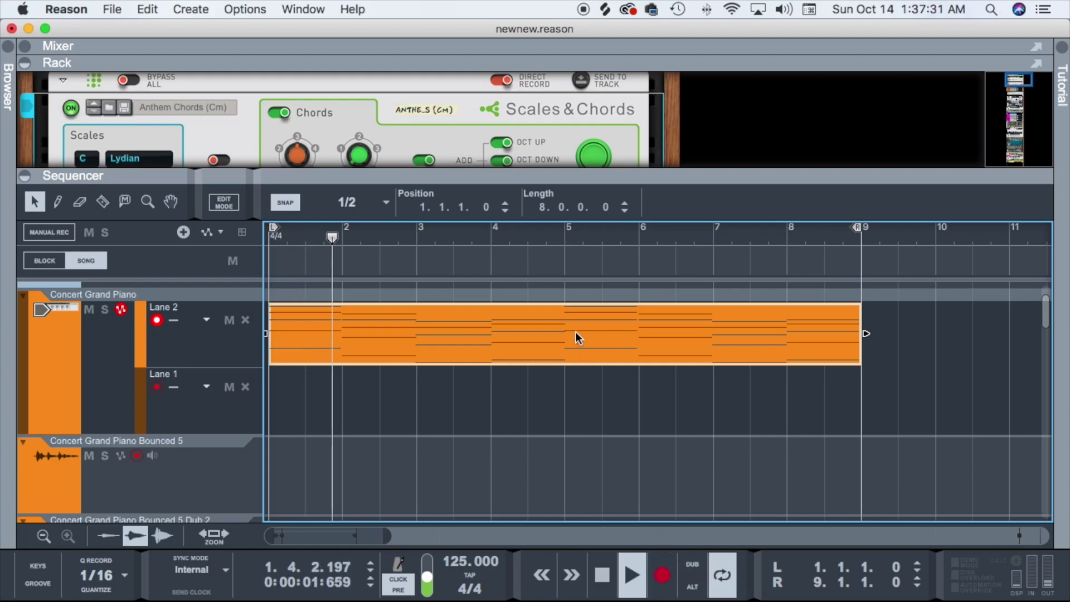
pyautogui.rightClick(576, 333)
pyautogui.click(624, 569)
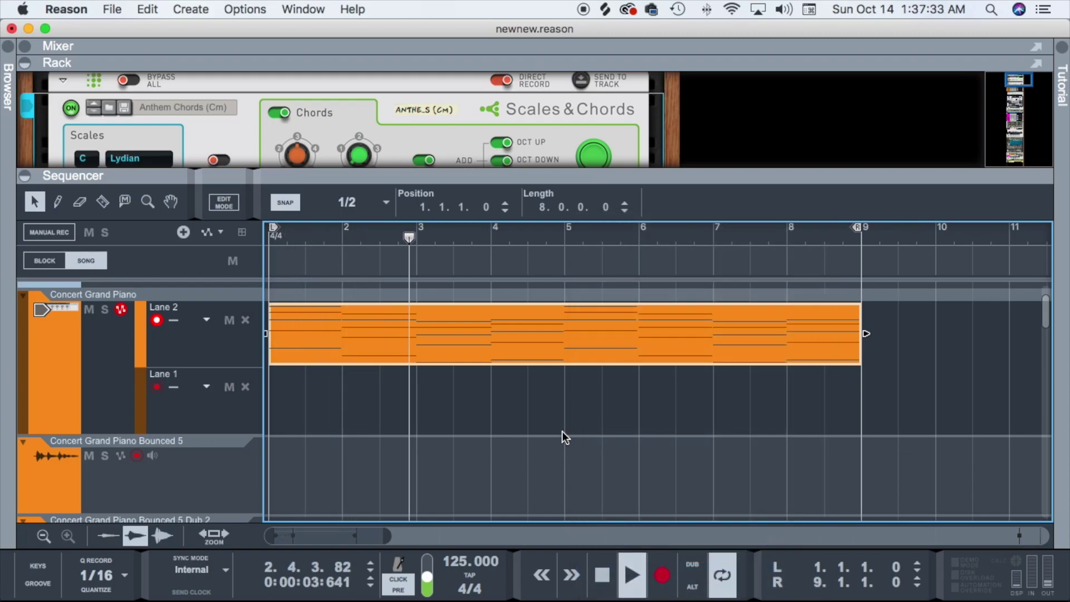
# Open the Lane 2 chord clip in a maximized sequencer and match the velocity of all its notes to 70.
pyautogui.doubleClick(614, 330)
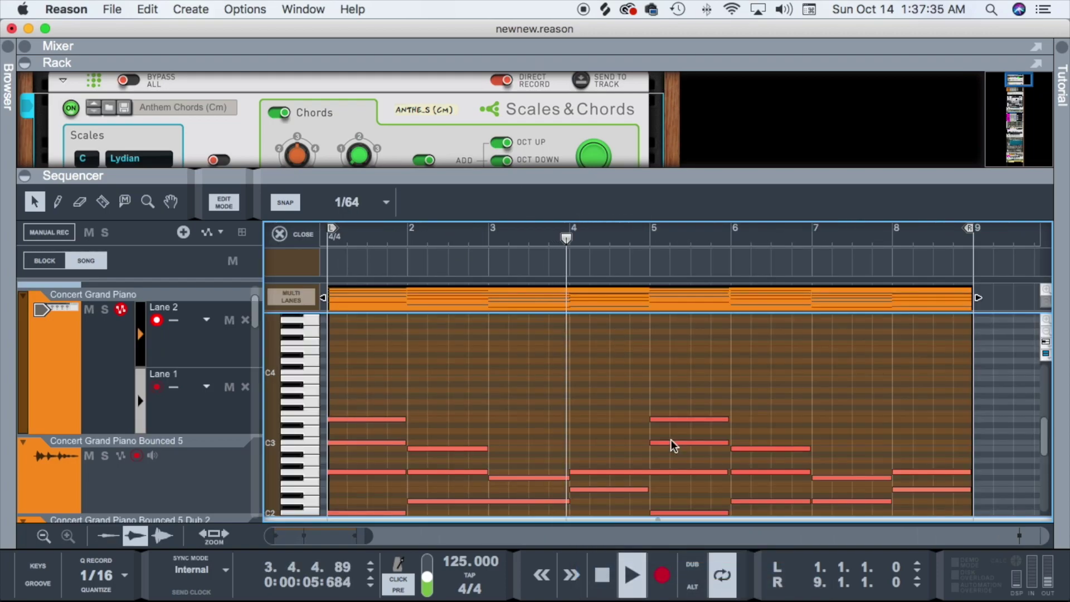
pyautogui.scroll(-3, 675, 454)
pyautogui.press('F6')
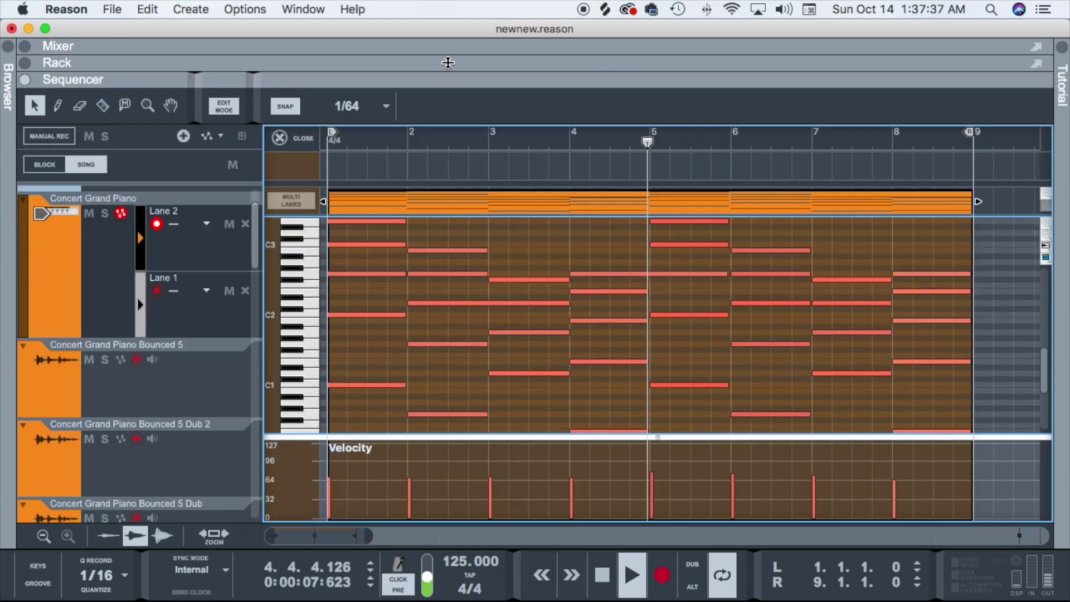
pyautogui.moveTo(939, 473); pyautogui.dragTo(315, 500)
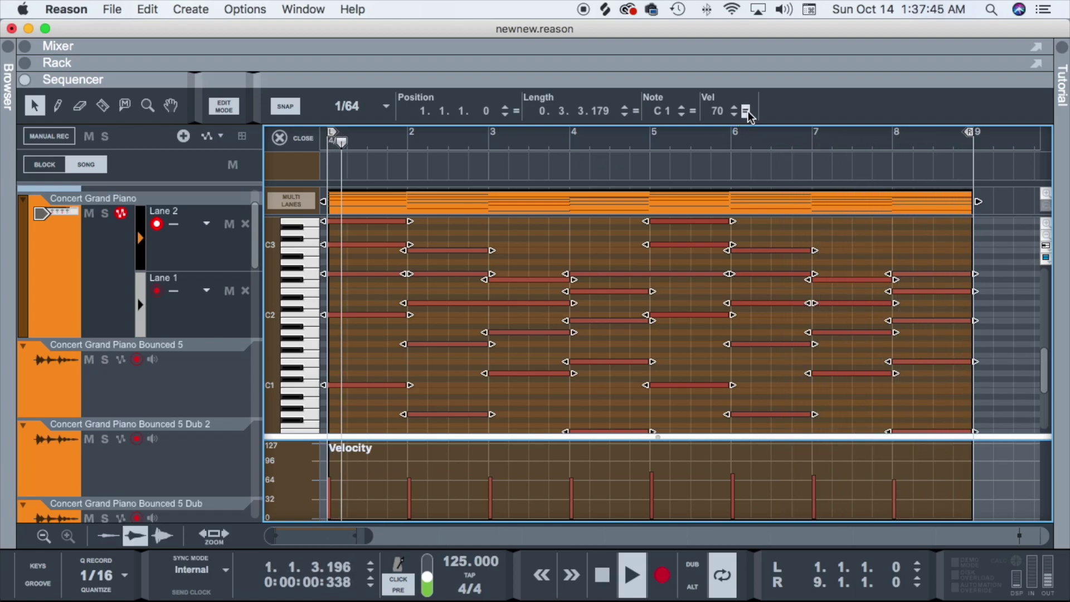
pyautogui.scroll(3, 485, 331)
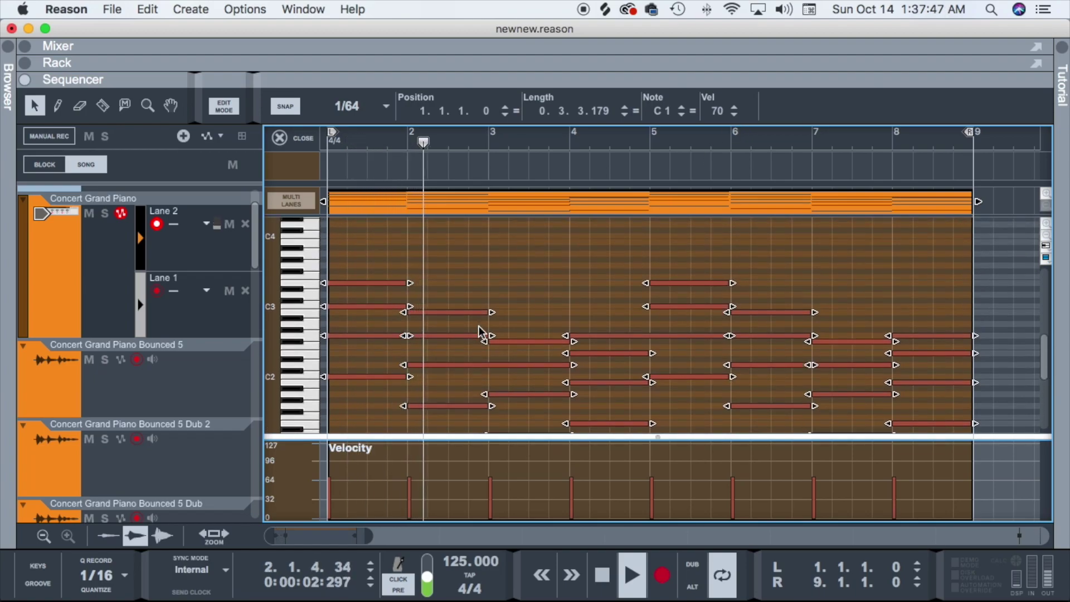
pyautogui.scroll(-2, 484, 373)
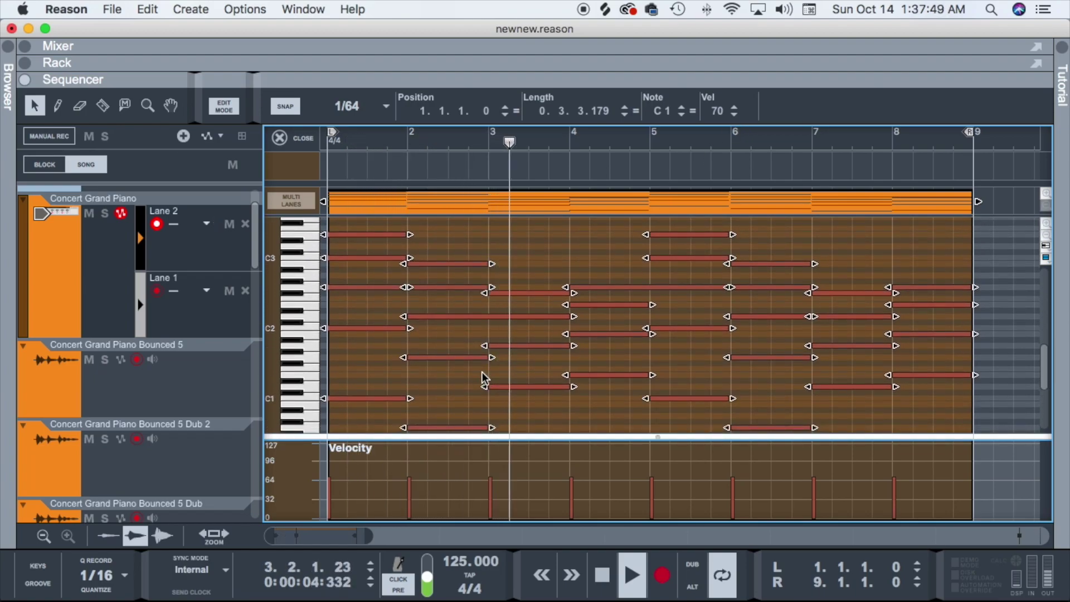
pyautogui.click(280, 138)
# Draw an empty eight-bar clip on Lane 1 from bar 1 to bar 9 and arm Lane 1 for recording.
pyautogui.scroll(2, 354, 292)
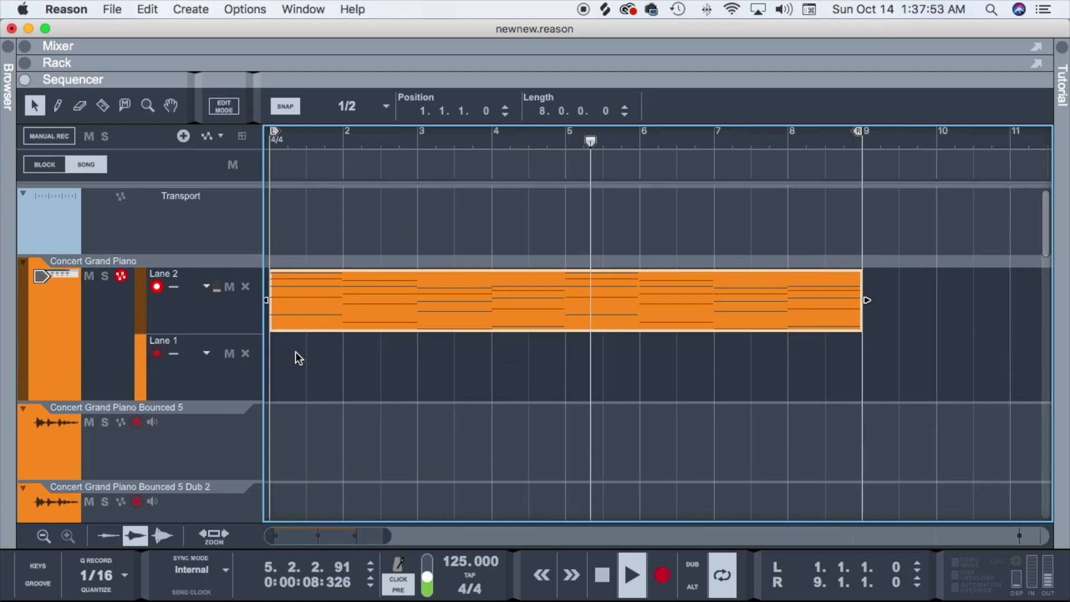
pyautogui.click(274, 347)
pyautogui.moveTo(273, 345); pyautogui.dragTo(817, 366)
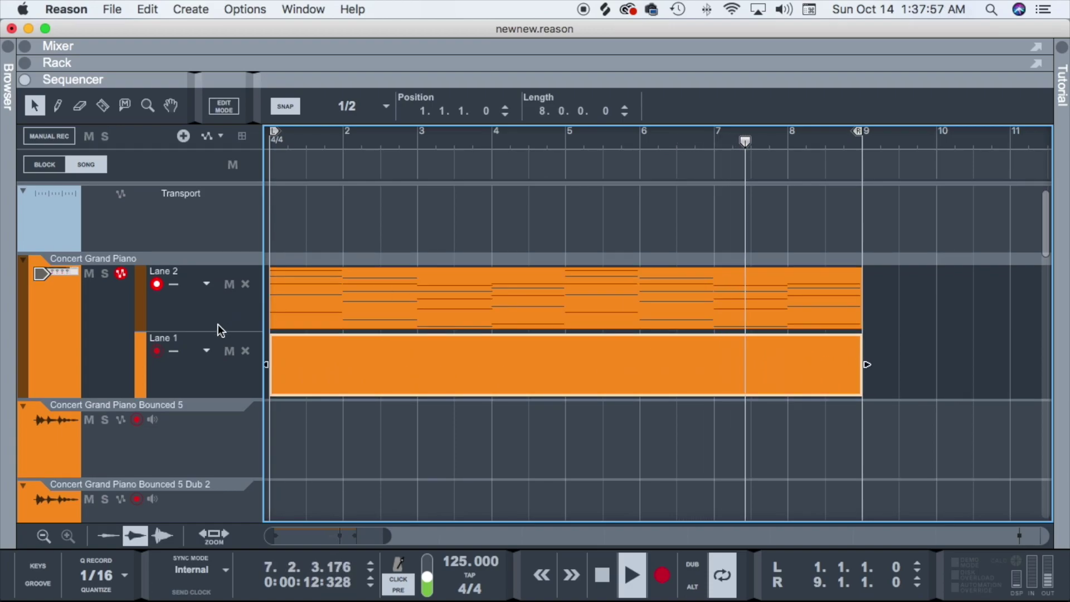
pyautogui.click(161, 332)
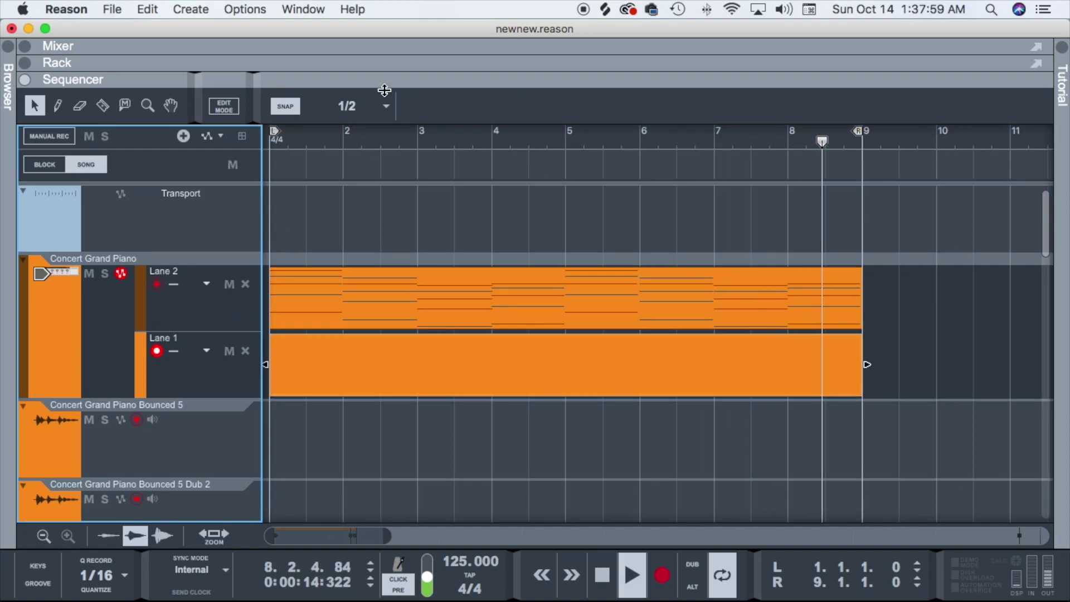
# Turn off the Chords section of the Scales & Chords player and give the sequencer more room below the rack.
pyautogui.click(385, 68)
pyautogui.scroll(3, 326, 143)
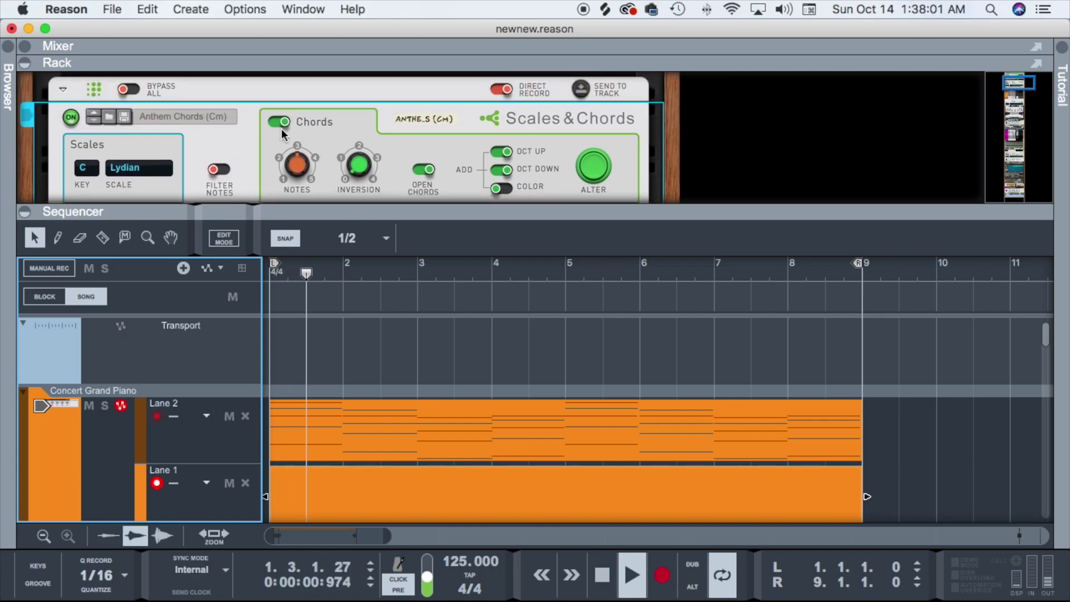
pyautogui.click(275, 122)
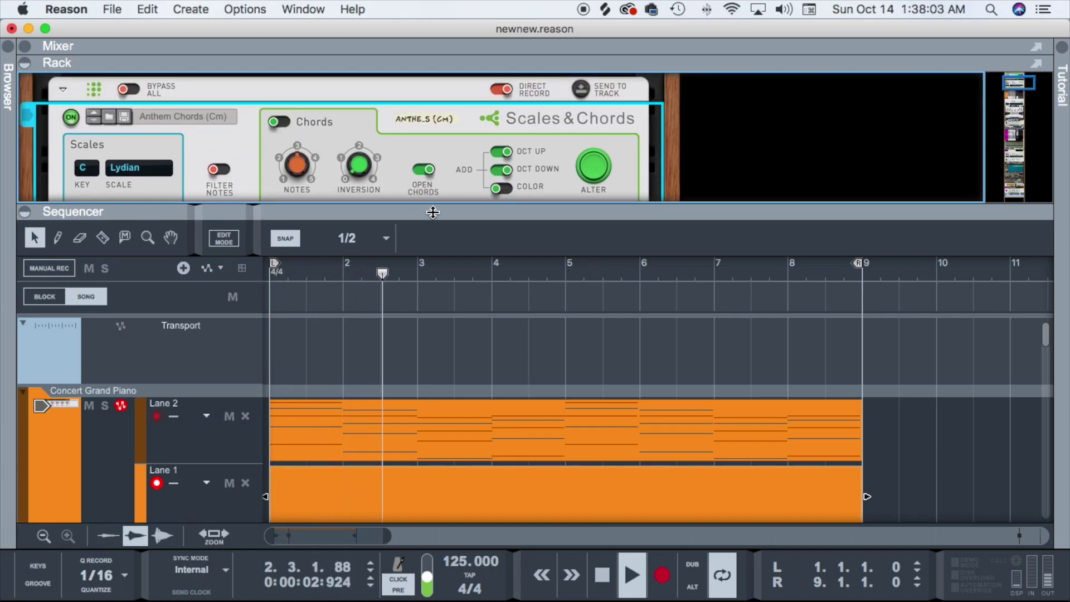
pyautogui.moveTo(433, 214); pyautogui.dragTo(390, 138)
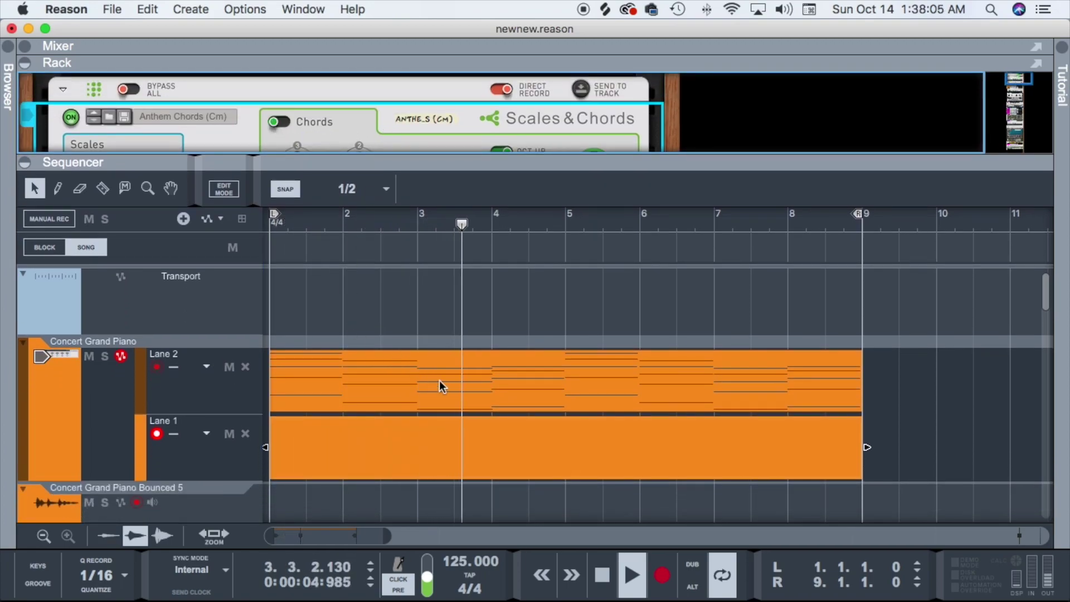
# Record a single-note melody into the eight-bar clip on Lane 1 and quantize it.
pyautogui.doubleClick(501, 447)
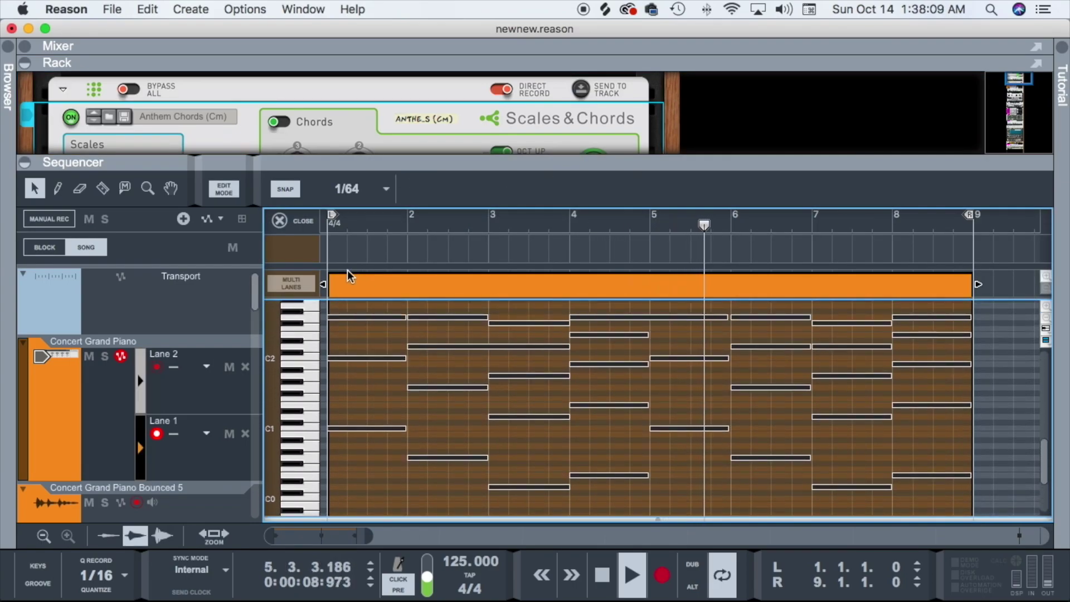
pyautogui.click(280, 220)
pyautogui.click(657, 560)
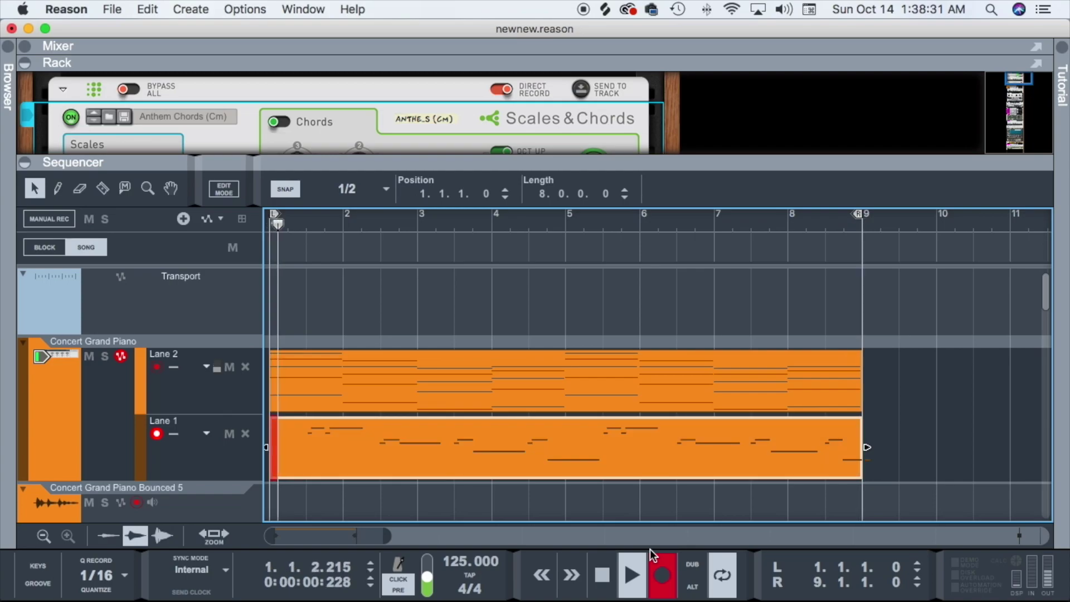
pyautogui.click(661, 561)
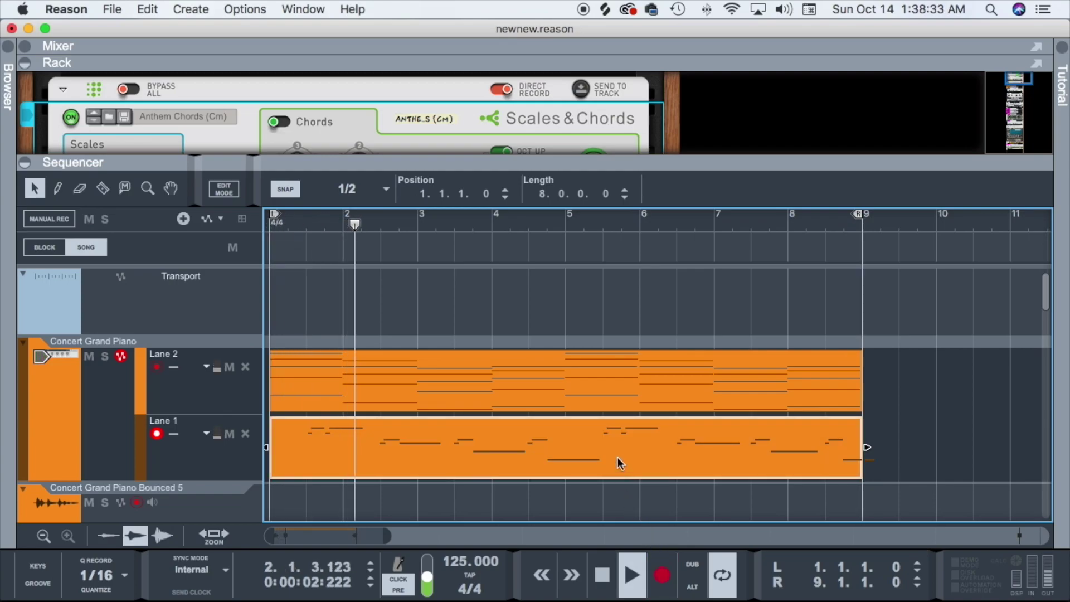
pyautogui.rightClick(618, 457)
pyautogui.click(667, 571)
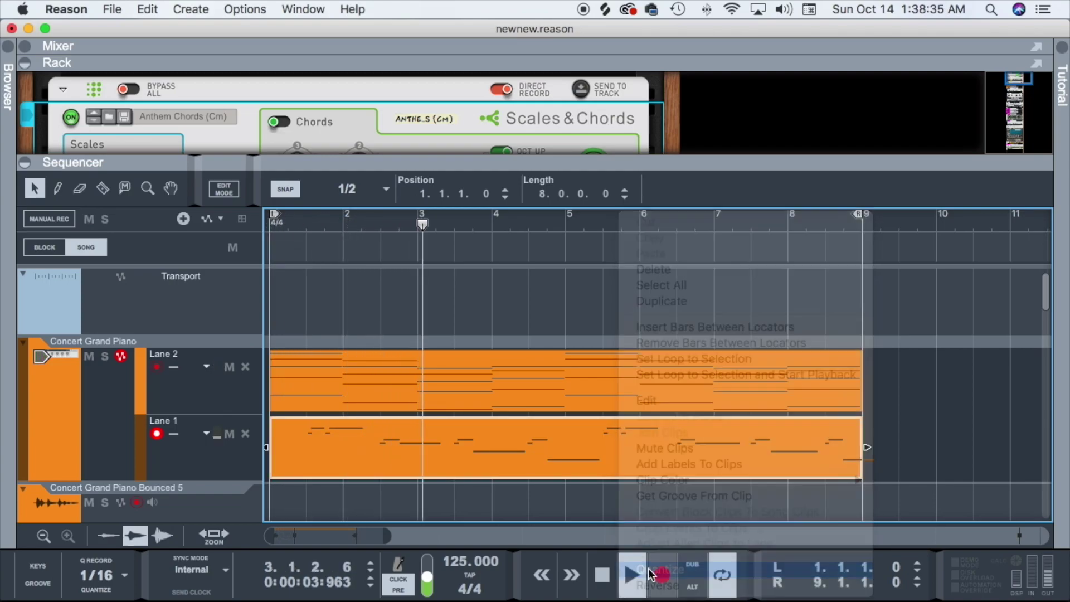
# Shorten the melody's last G3 note to end at bar 9 and set the clip's length to eight bars.
pyautogui.doubleClick(560, 456)
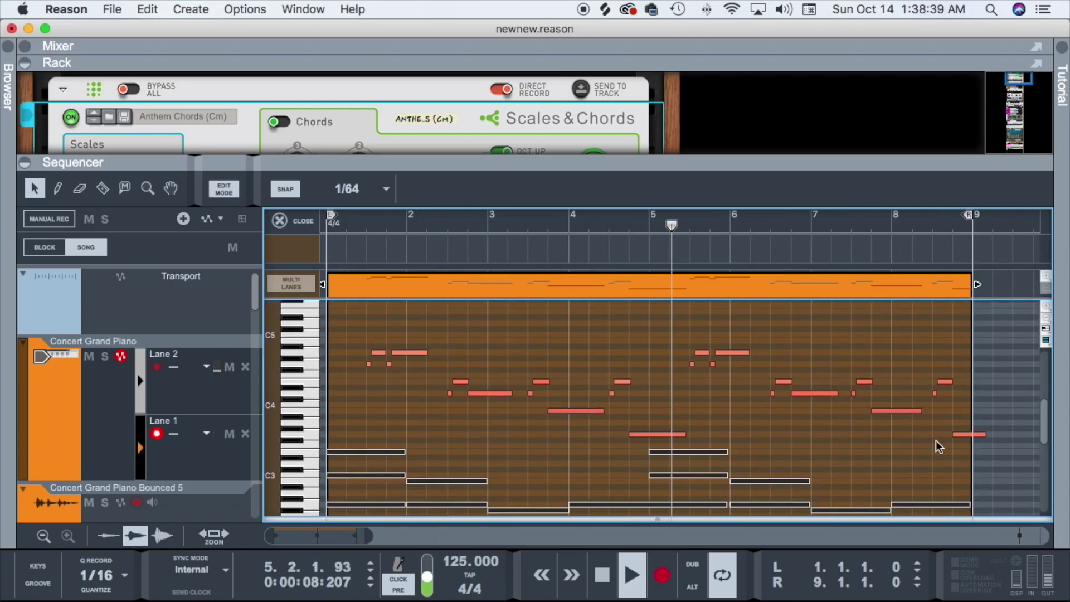
pyautogui.click(979, 433)
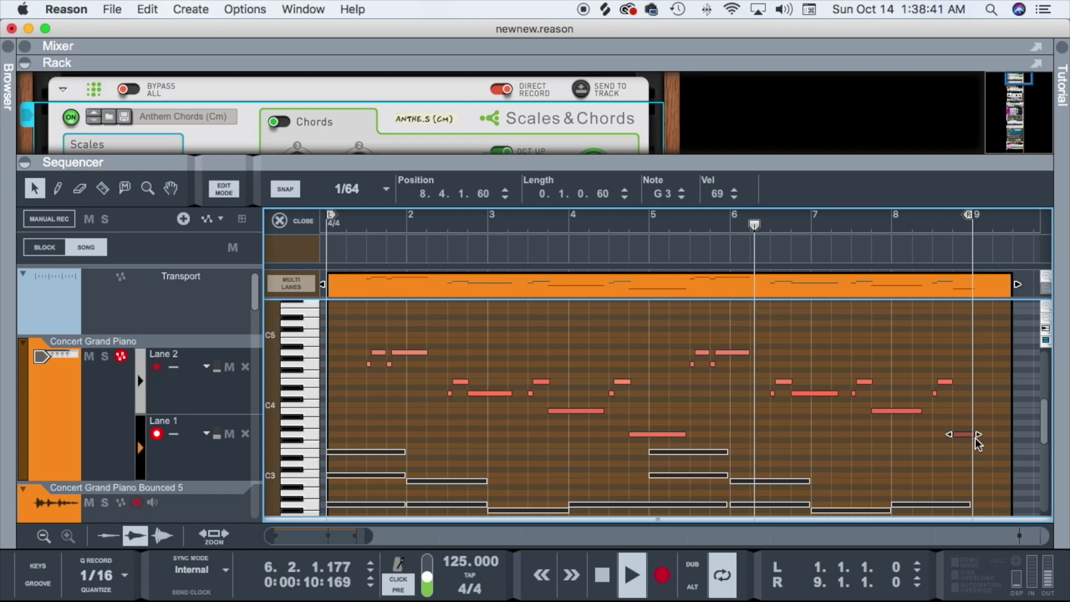
pyautogui.press('super+2')
pyautogui.moveTo(1012, 294); pyautogui.dragTo(971, 295)
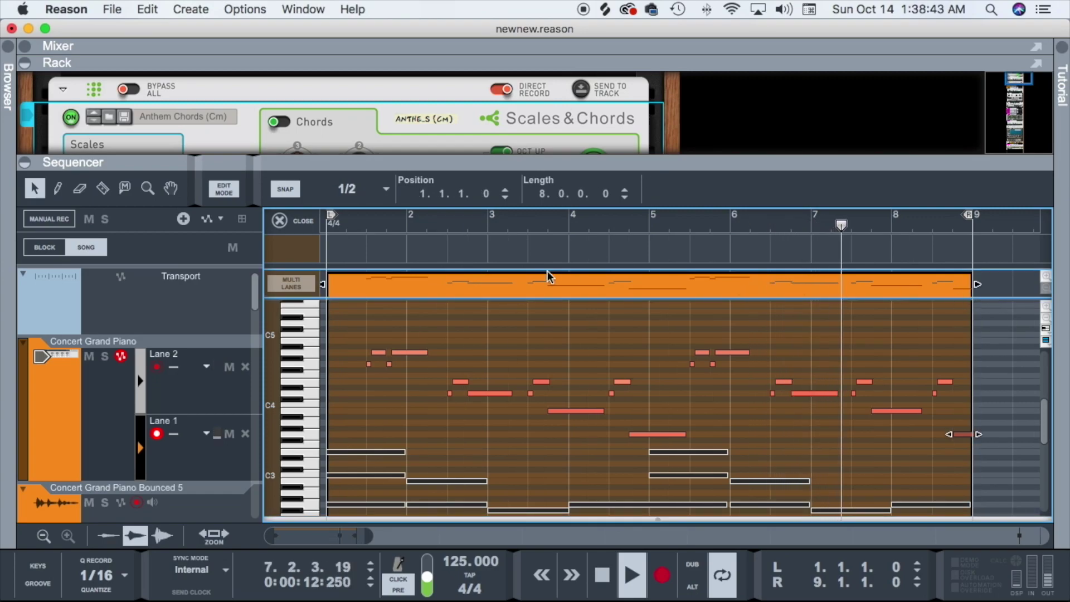
# Turn off the metronome click and pre-count, close the melody clip and listen to both lanes together.
pyautogui.click(400, 592)
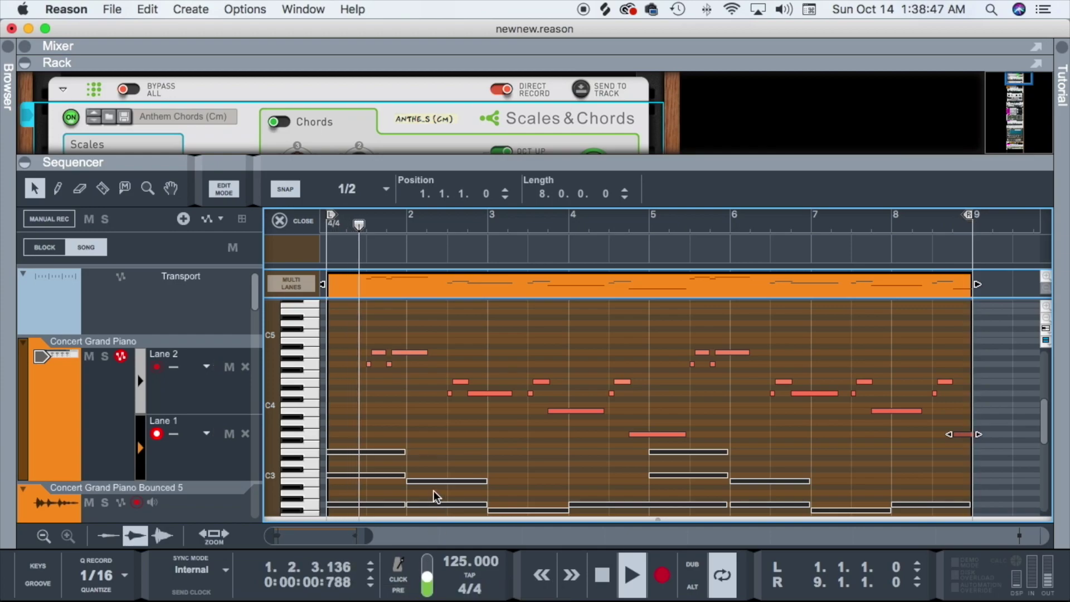
pyautogui.click(297, 220)
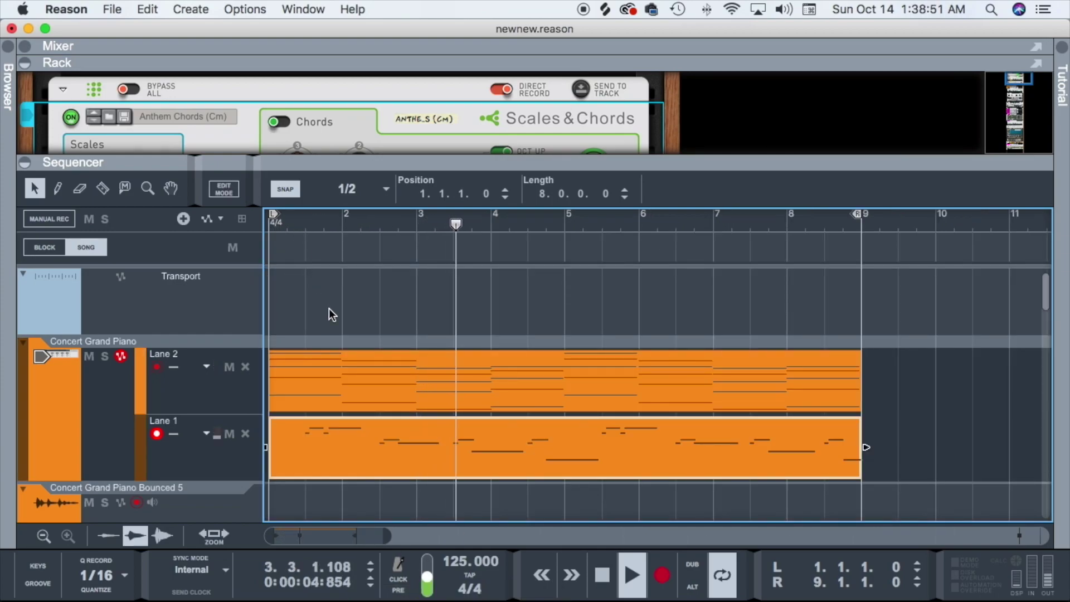
pyautogui.scroll(-1, 366, 319)
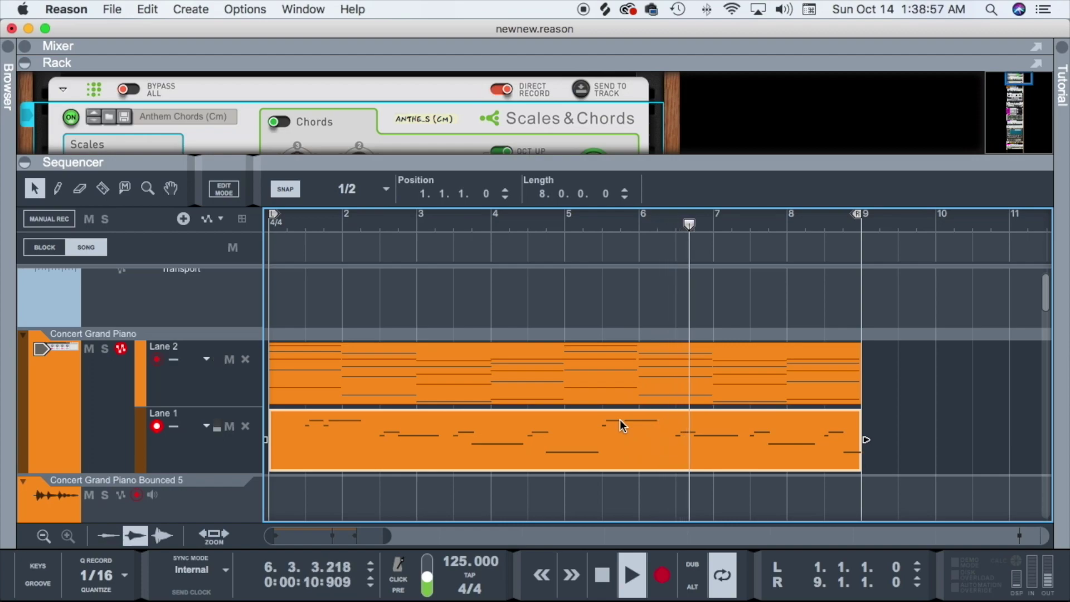
pyautogui.scroll(-1, 620, 425)
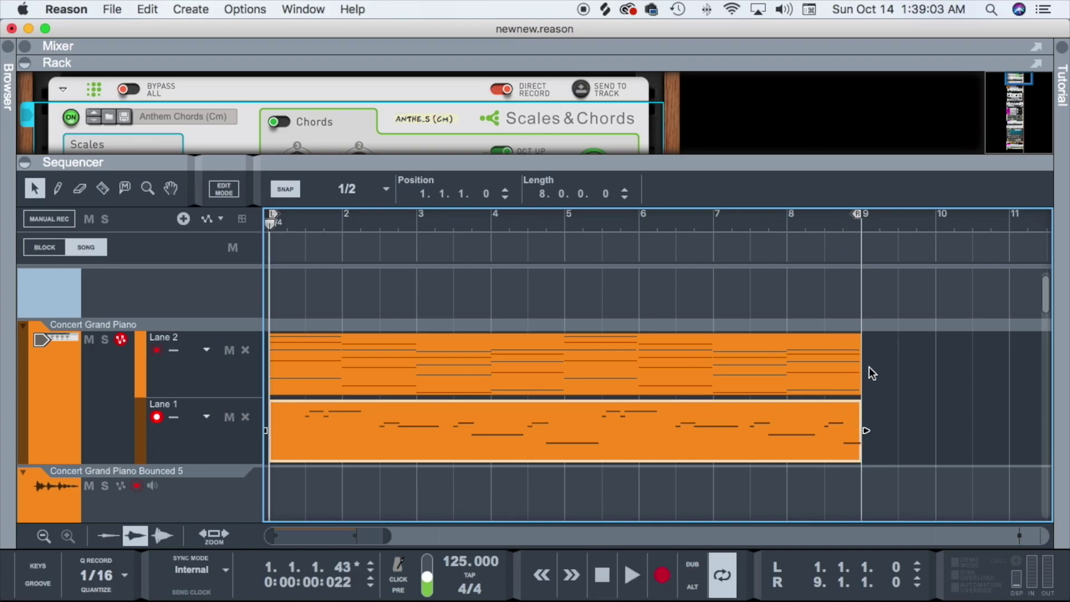
# Examine the end of the final chord in bar 8 of the Lane 2 clip.
pyautogui.doubleClick(844, 372)
pyautogui.moveTo(851, 344); pyautogui.dragTo(879, 469)
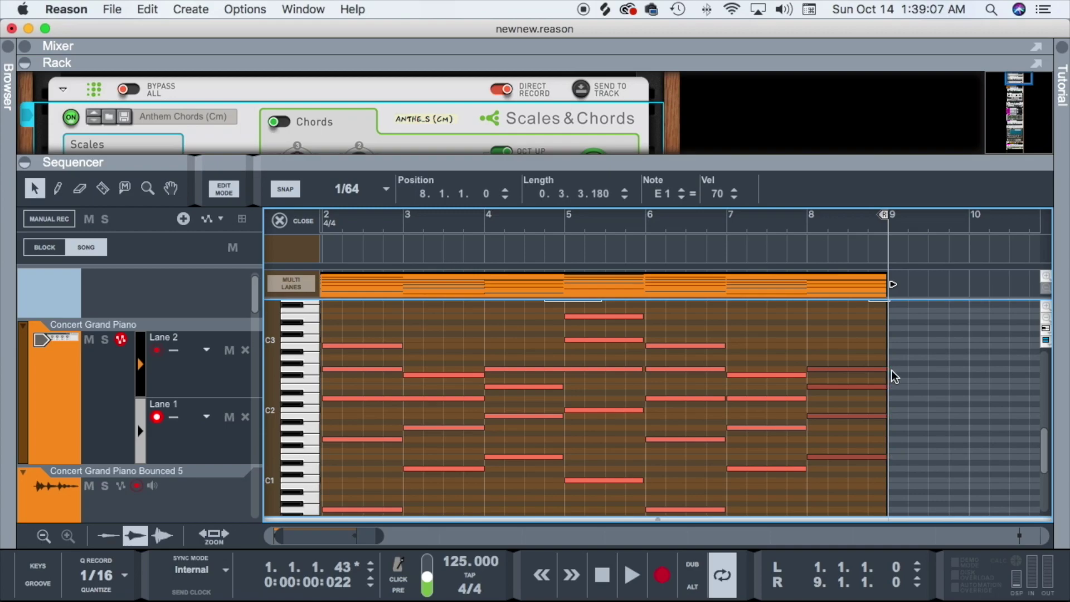
pyautogui.click(294, 222)
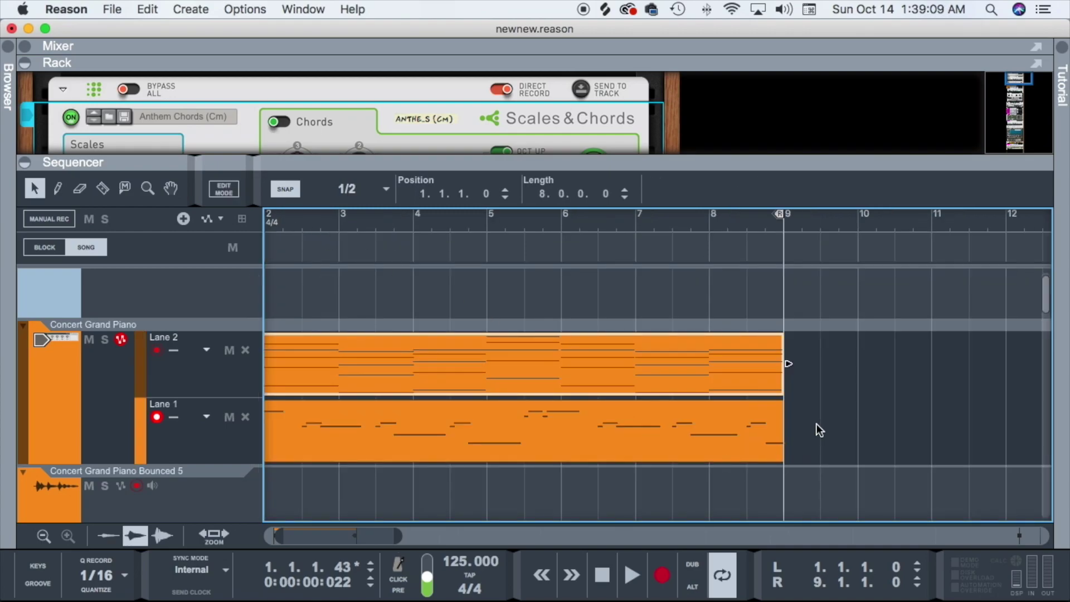
# Select both the Lane 2 chord clip and the Lane 1 melody clip and reverse them.
pyautogui.moveTo(826, 332); pyautogui.dragTo(773, 395)
pyautogui.moveTo(273, 442); pyautogui.dragTo(323, 440)
pyautogui.rightClick(353, 437)
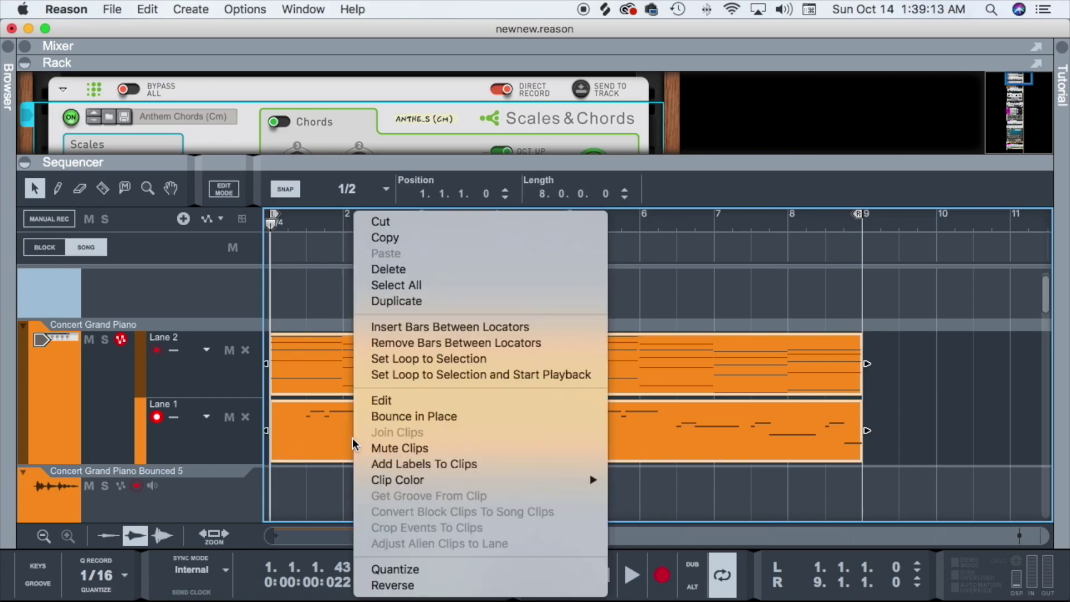
pyautogui.click(415, 586)
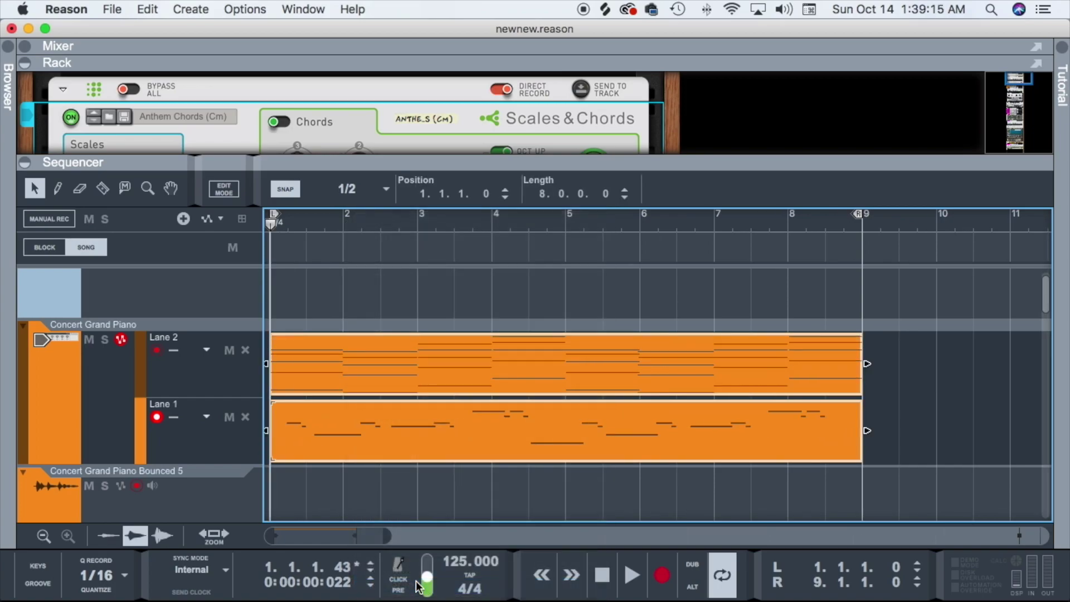
# Select both the Lane 2 chord clip and the Lane 1 melody clip and bounce them in place to audio.
pyautogui.moveTo(929, 362); pyautogui.dragTo(906, 367)
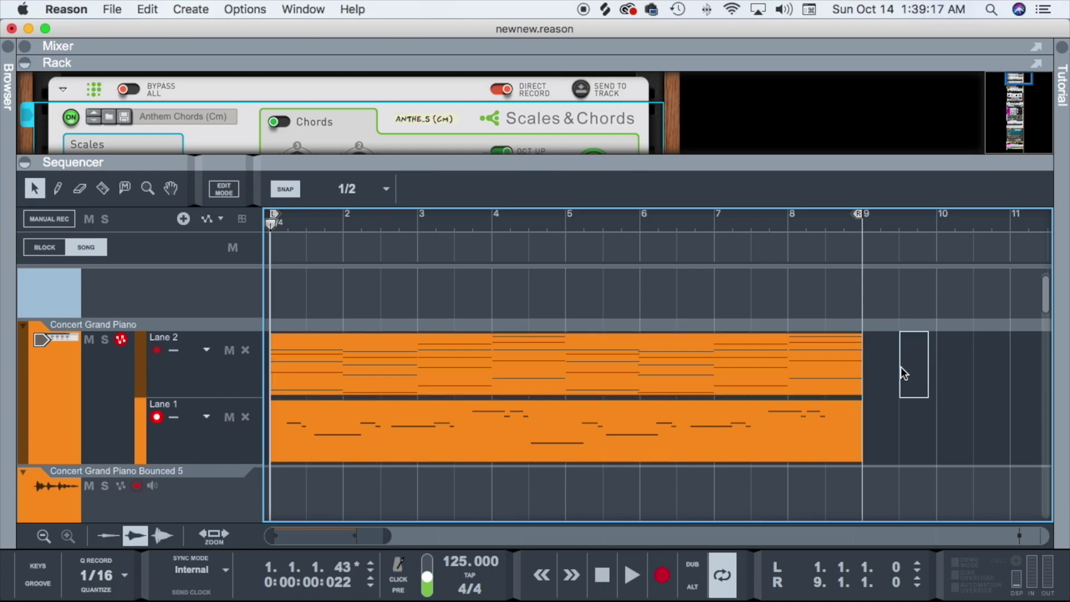
pyautogui.moveTo(630, 426); pyautogui.dragTo(581, 429)
pyautogui.rightClick(581, 429)
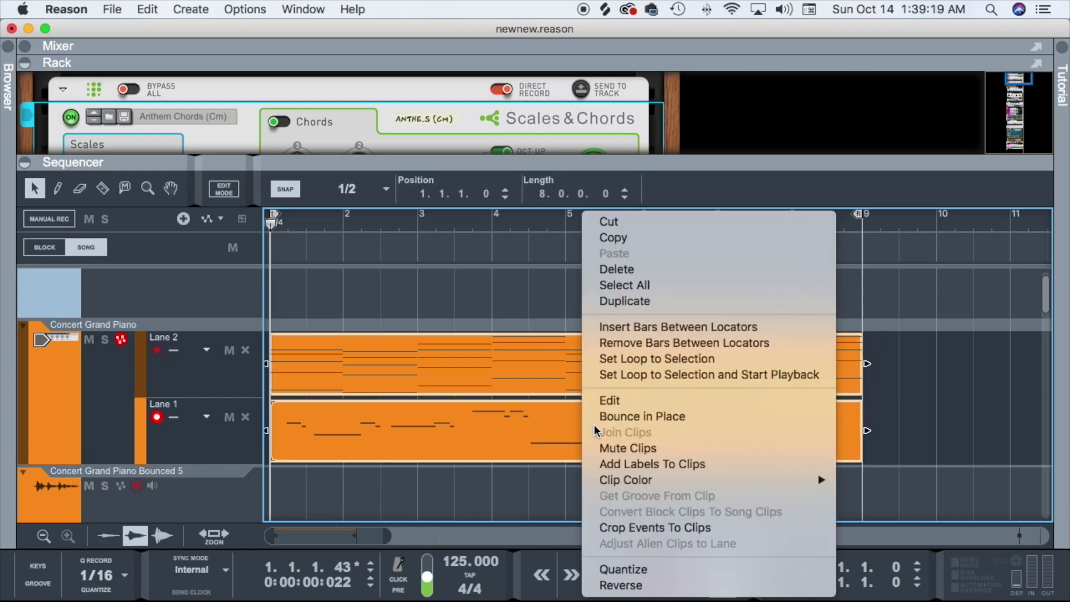
pyautogui.click(613, 419)
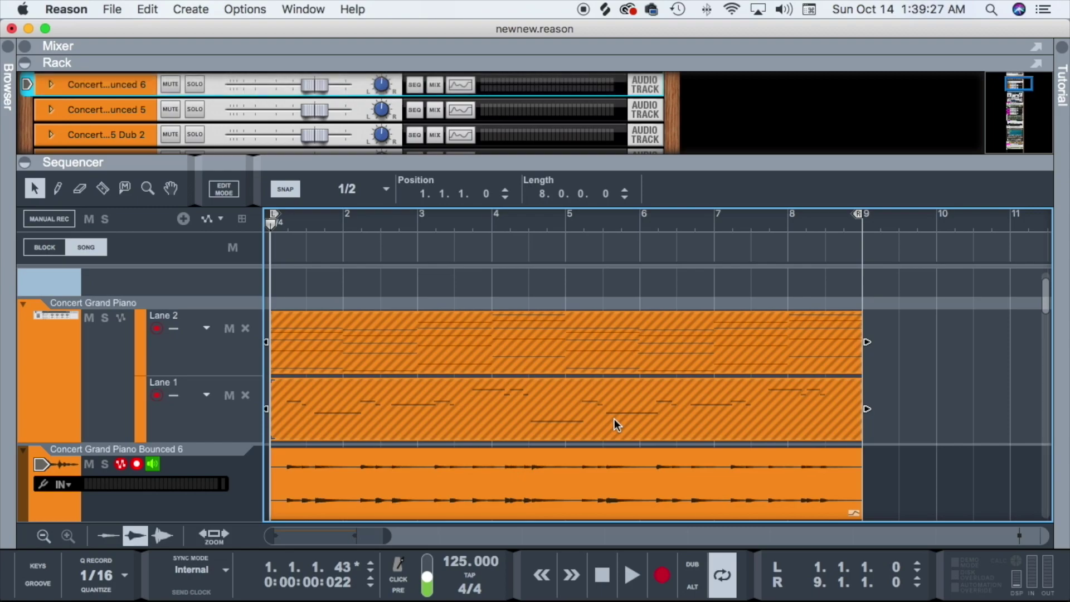
# Select the audio clips on the Concert Grand Piano Bounced 6 and Bounced 5 tracks and reverse them.
pyautogui.moveTo(389, 360); pyautogui.dragTo(382, 413)
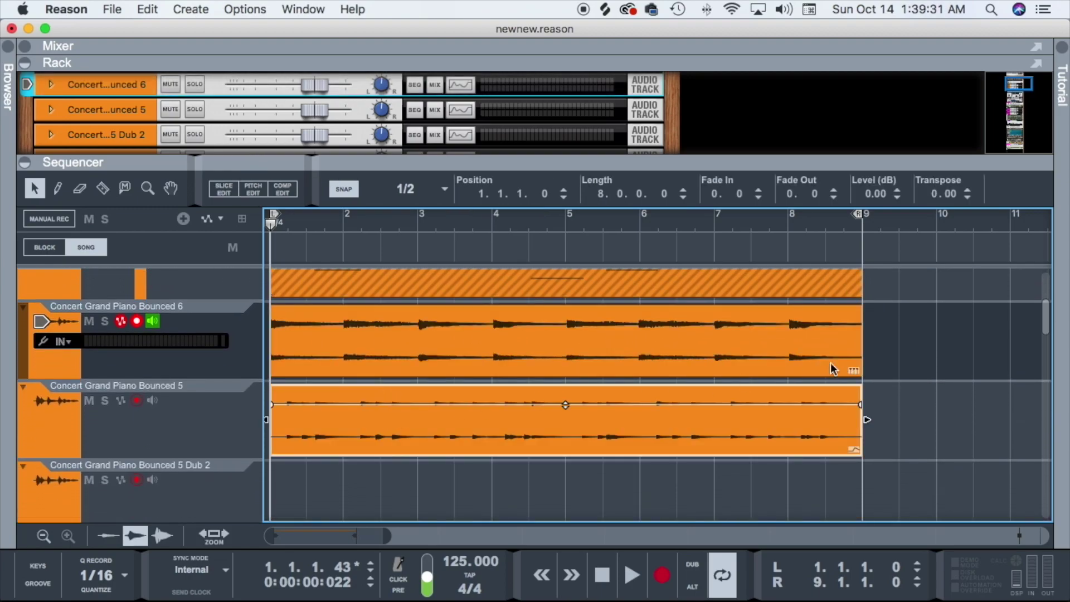
pyautogui.moveTo(894, 345); pyautogui.dragTo(883, 354)
pyautogui.moveTo(457, 426); pyautogui.dragTo(460, 423)
pyautogui.rightClick(460, 422)
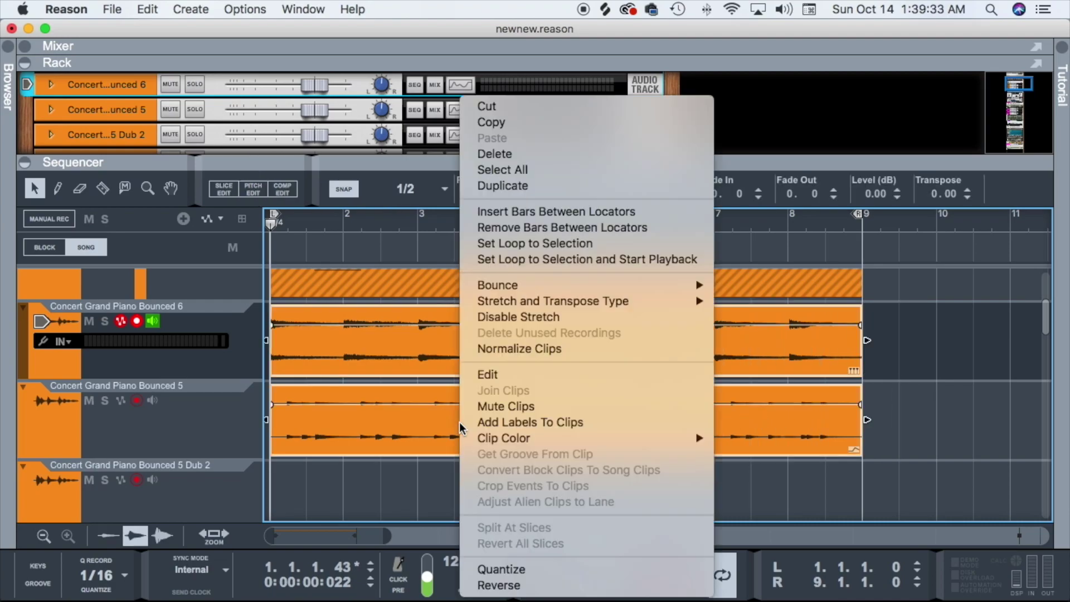
pyautogui.click(569, 590)
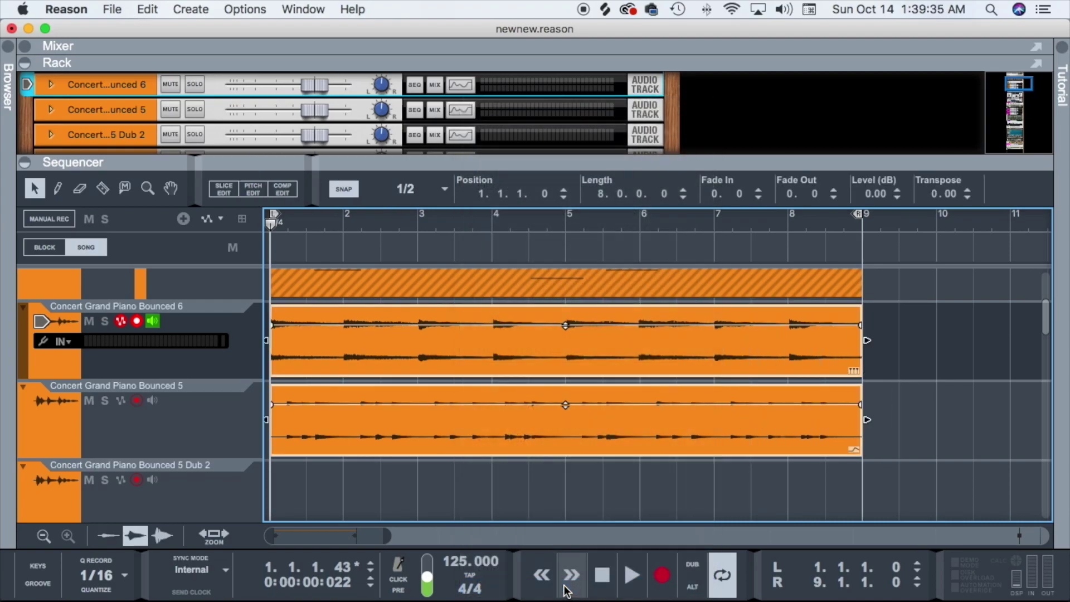
# Play the reversed audio clips from the start of the song and collapse the rack to enlarge the sequencer.
pyautogui.click(602, 574)
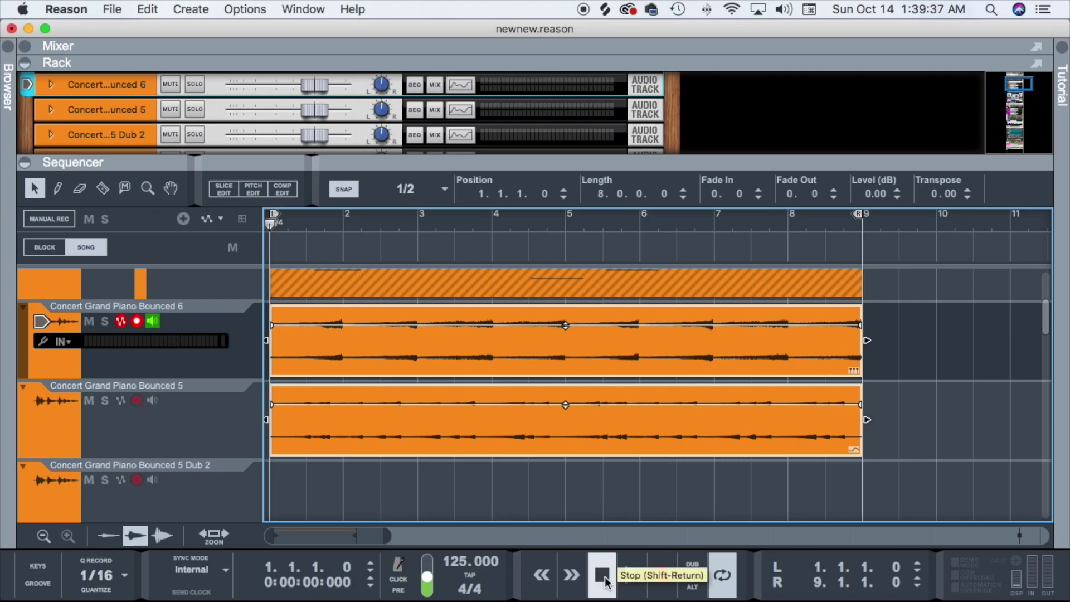
pyautogui.click(632, 575)
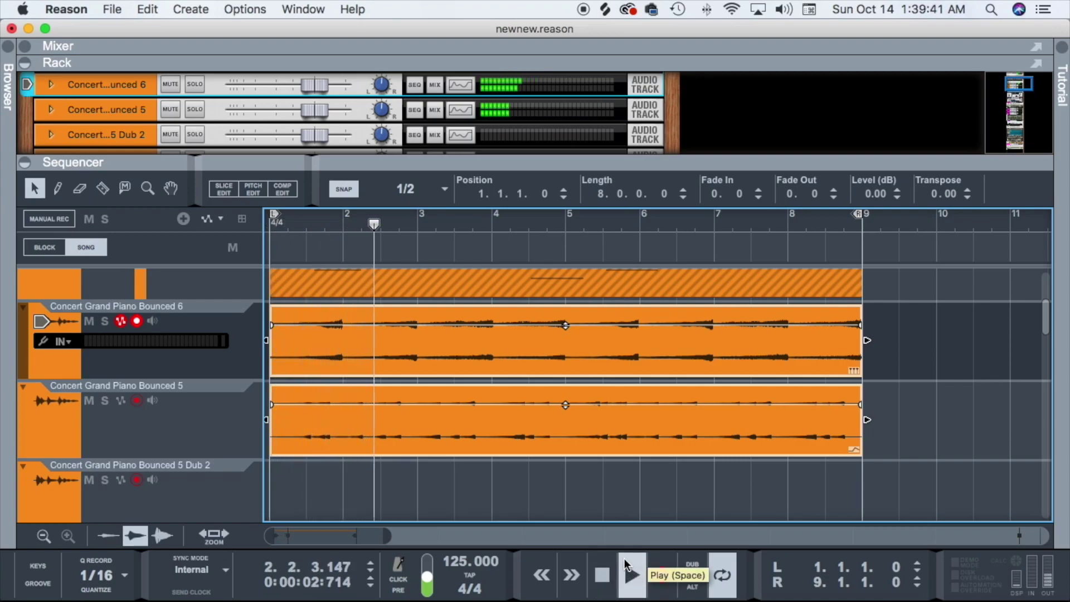
pyautogui.scroll(-3, 472, 496)
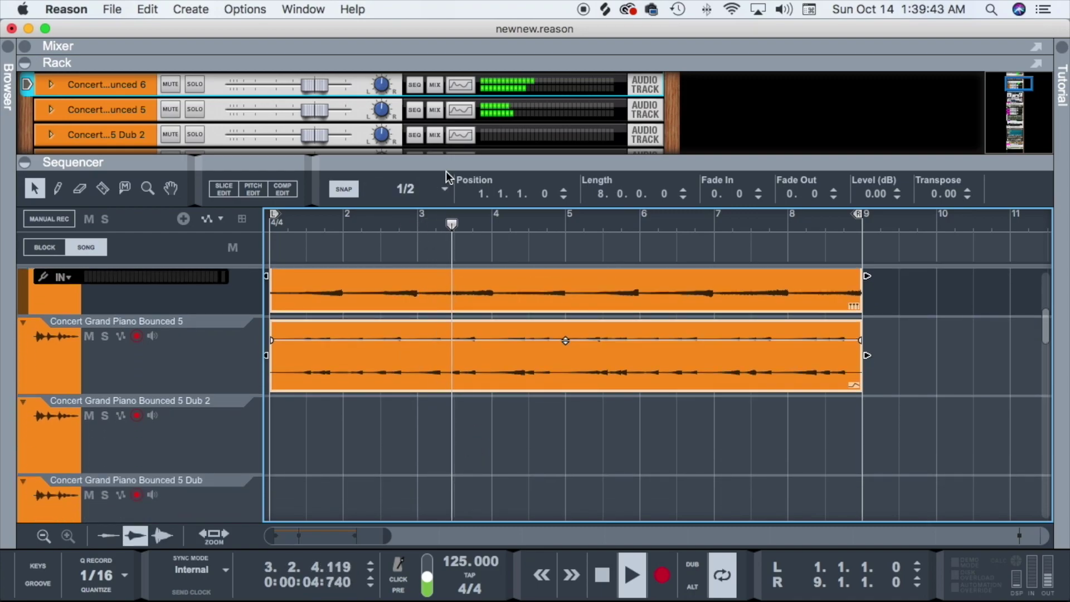
pyautogui.moveTo(445, 161); pyautogui.dragTo(358, 68)
pyautogui.scroll(5, 518, 346)
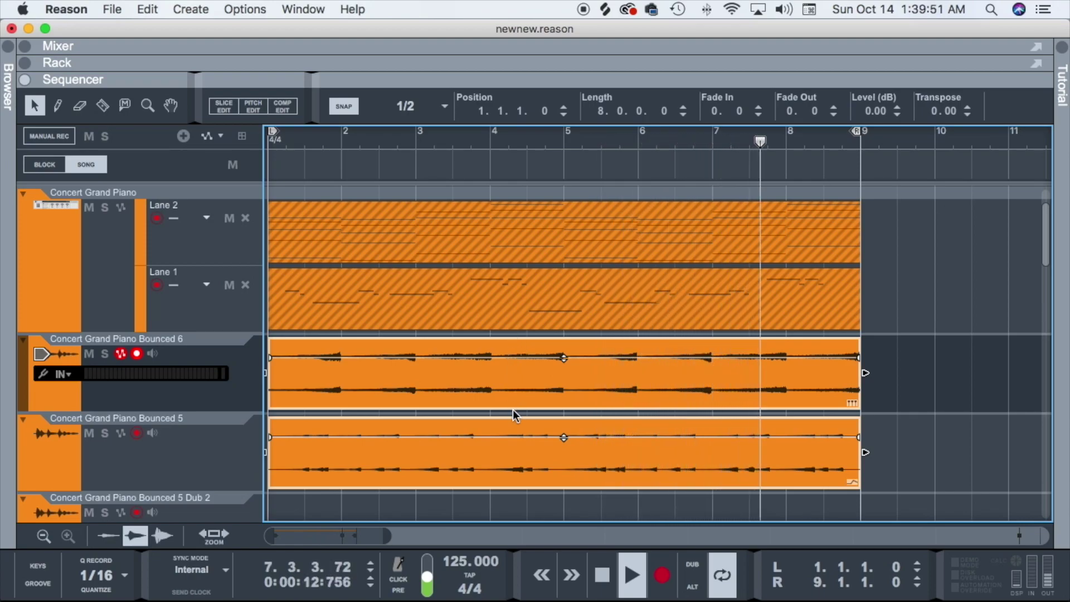
# Examine the Bounced 5 melody clip in Pitch Edit and the Bounced 6 chord clip in Slice Edit during playback.
pyautogui.doubleClick(543, 450)
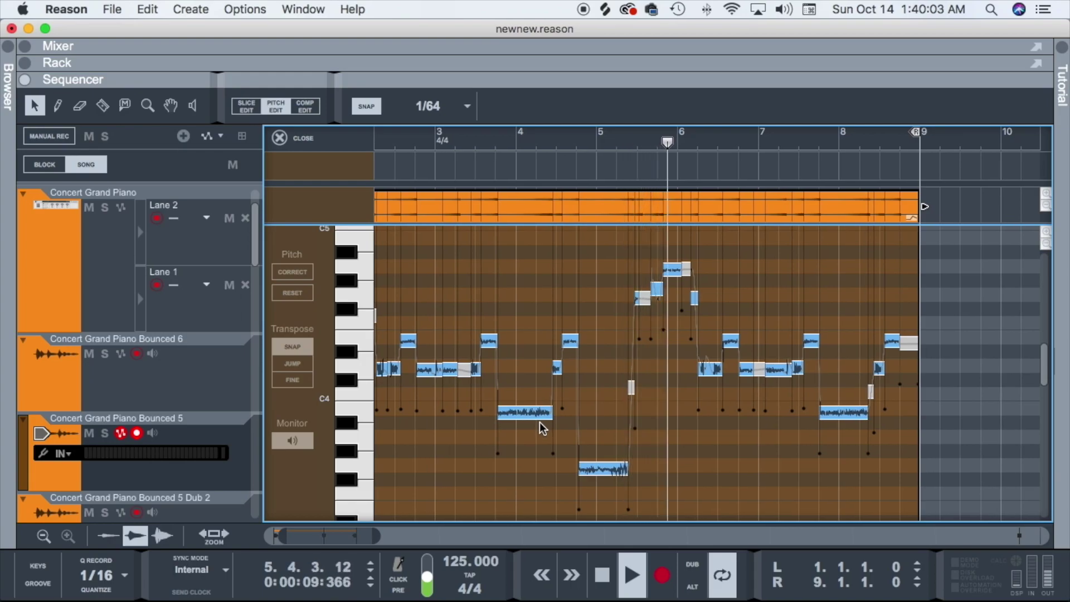
pyautogui.click(301, 141)
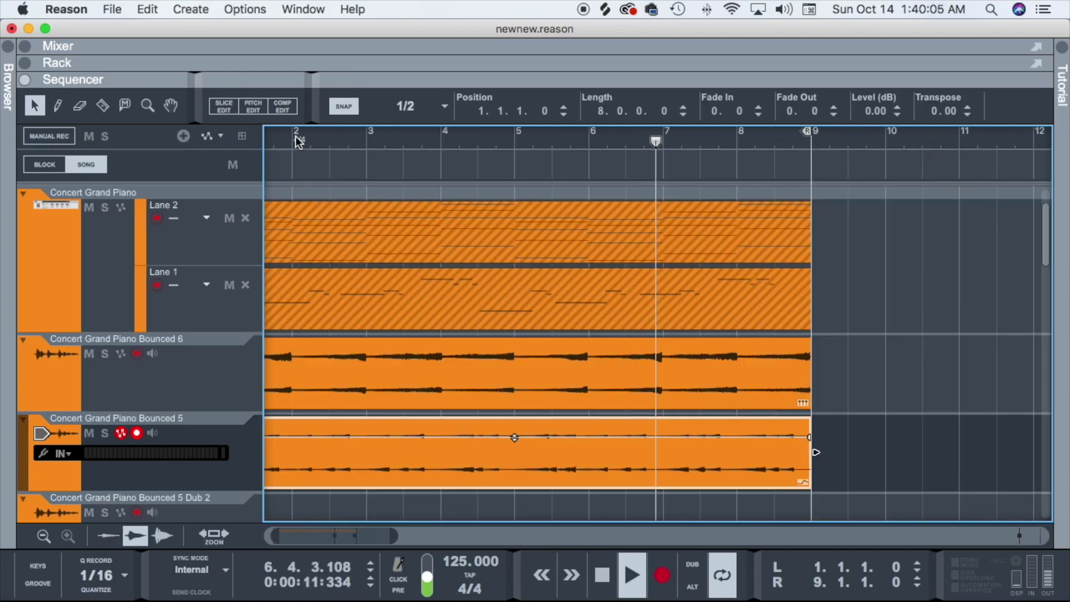
pyautogui.doubleClick(521, 370)
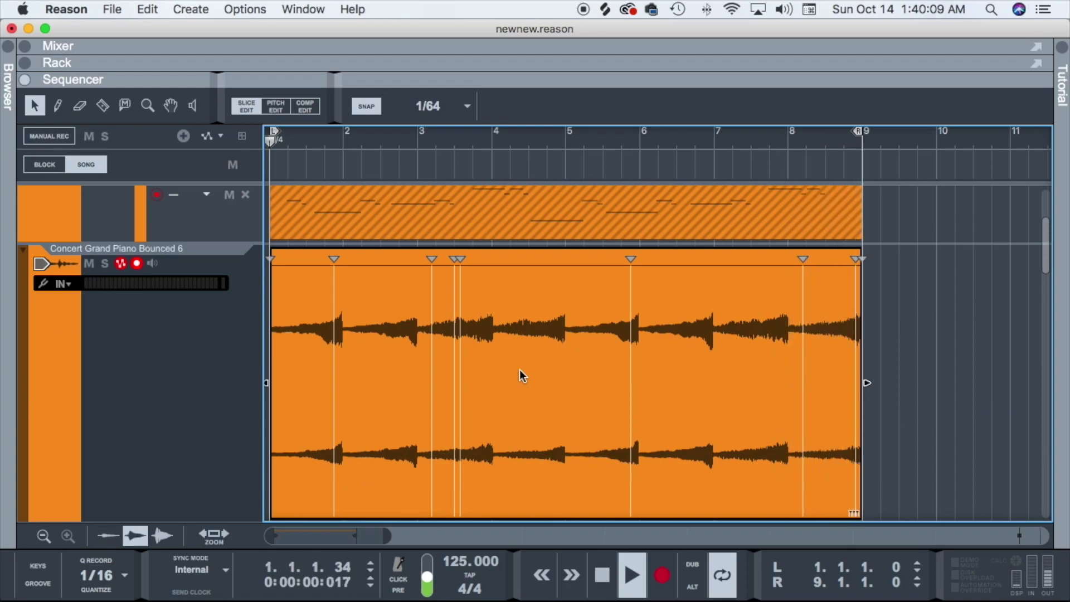
pyautogui.scroll(-5, 531, 376)
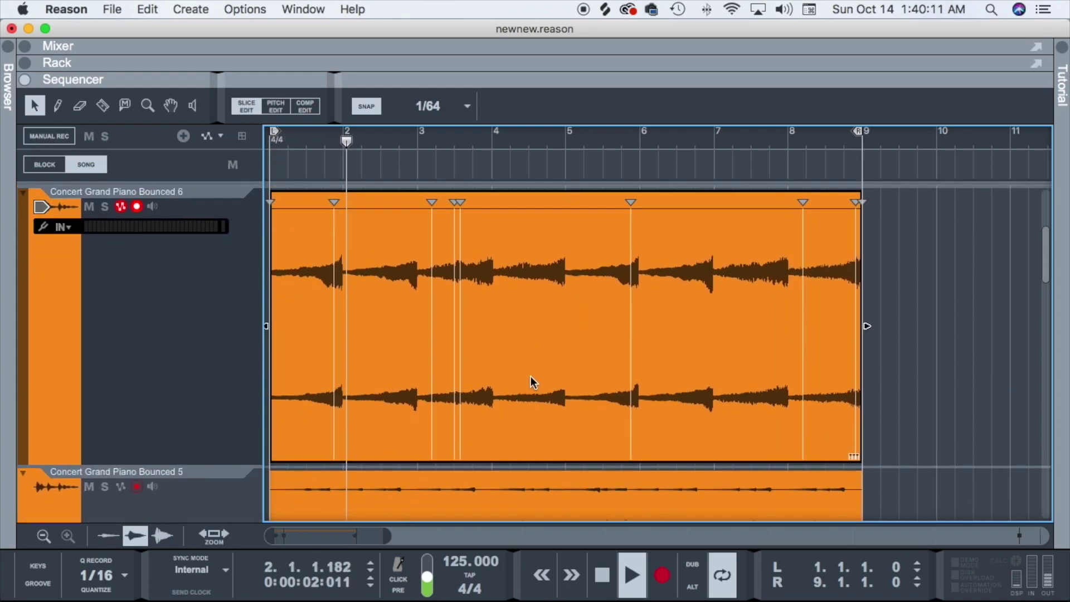
pyautogui.scroll(2, 531, 377)
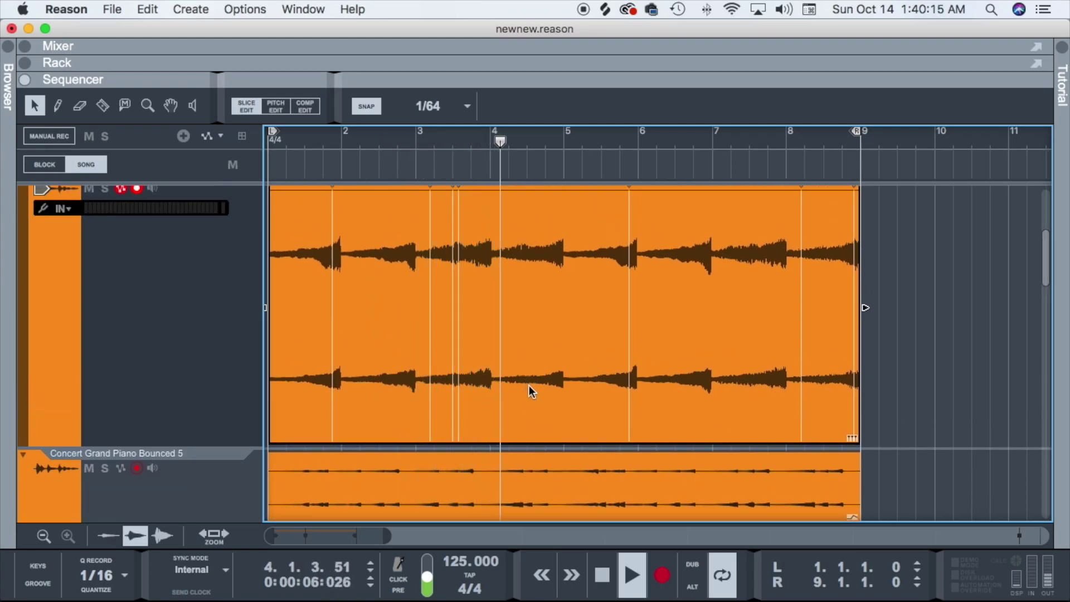
# Enlarge the rack and inspect the Concert Grand Piano device and the bounced audio tracks below it.
pyautogui.moveTo(432, 83); pyautogui.dragTo(432, 304)
pyautogui.scroll(2, 325, 203)
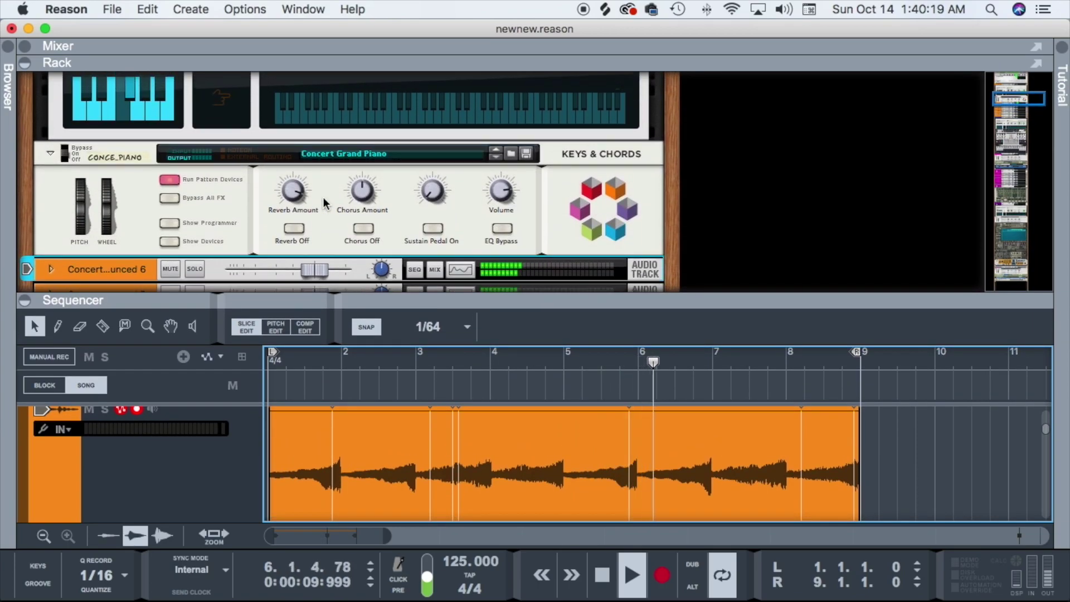
pyautogui.scroll(-4, 328, 203)
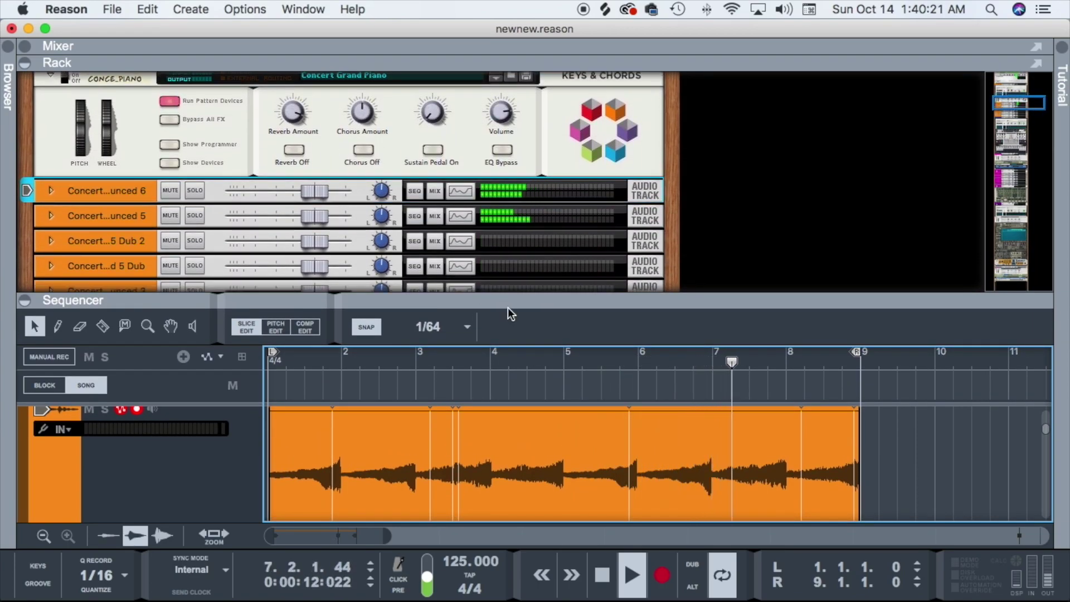
# Shrink the rack to give the sequencer more room and select the Concert Grand Piano track.
pyautogui.moveTo(509, 306); pyautogui.dragTo(448, 155)
pyautogui.scroll(5, 165, 326)
pyautogui.click(112, 325)
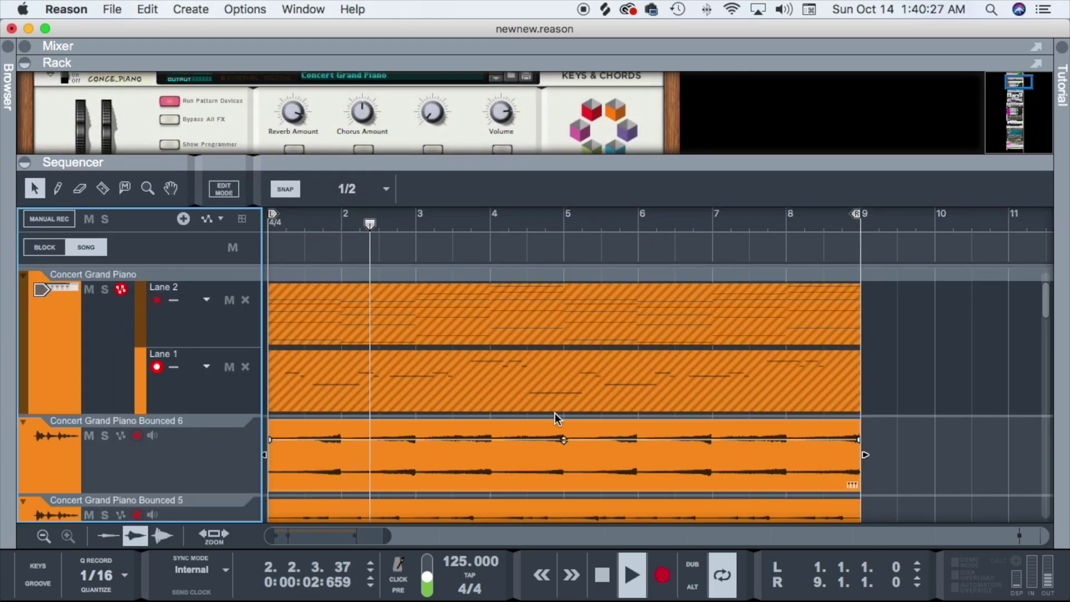
pyautogui.scroll(-4, 554, 418)
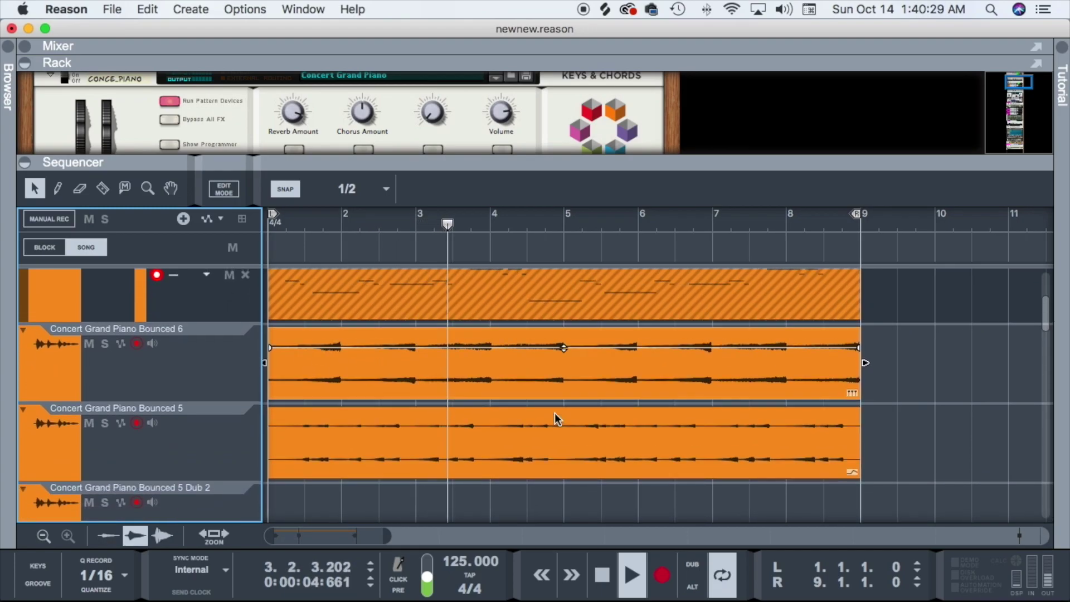
pyautogui.scroll(1, 554, 413)
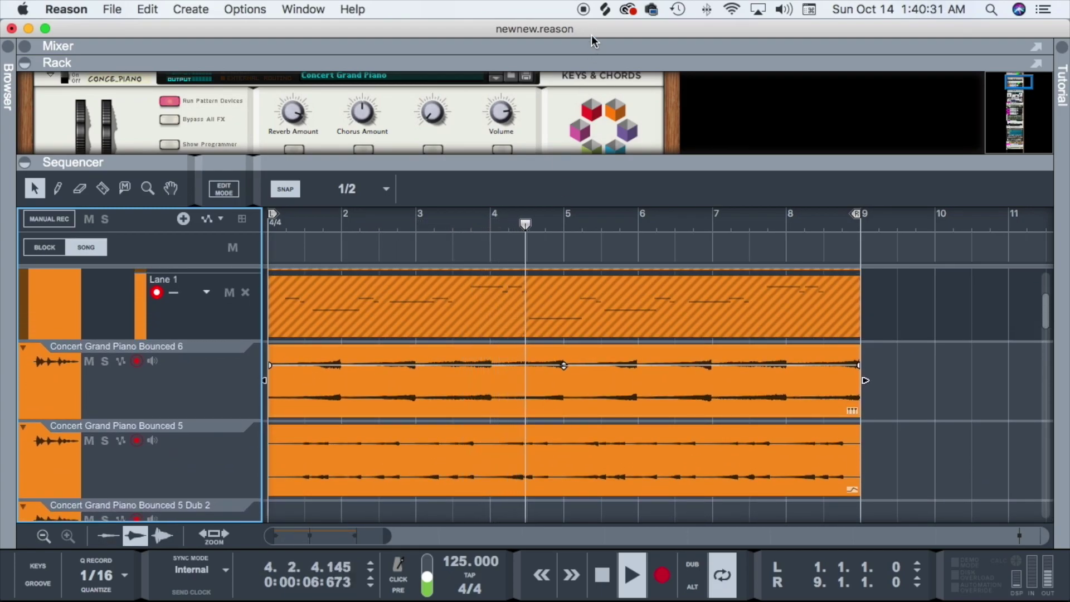